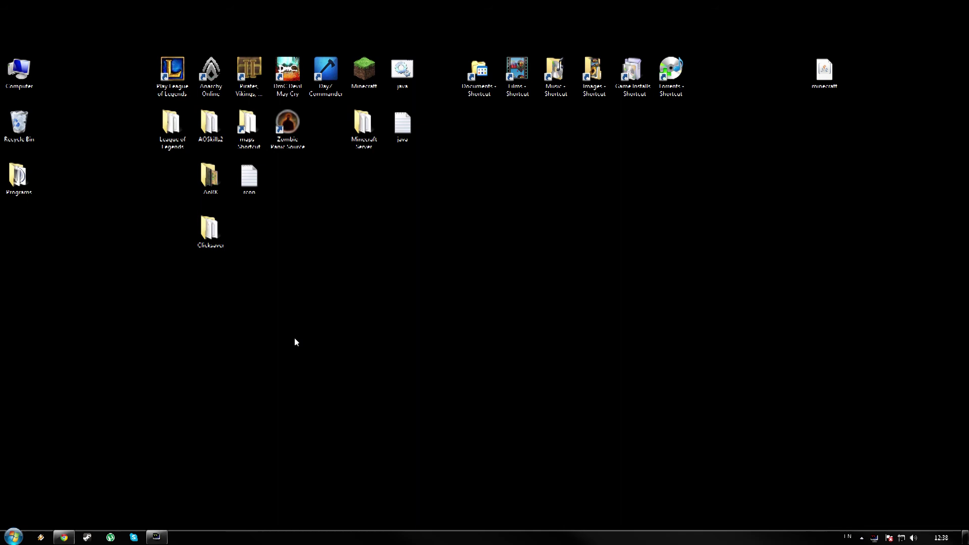
# Download the universal build of Minecraft Forge 7.8.0.732 for MC 1.5.2 through the ad page, and close that page.
pyautogui.click(68, 537)
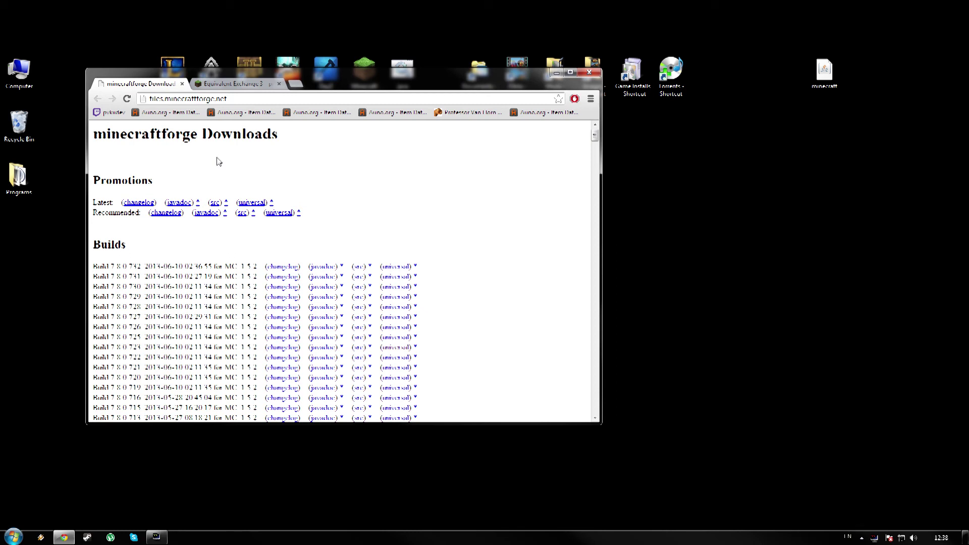
pyautogui.moveTo(241, 266); pyautogui.dragTo(257, 266)
pyautogui.click(398, 267)
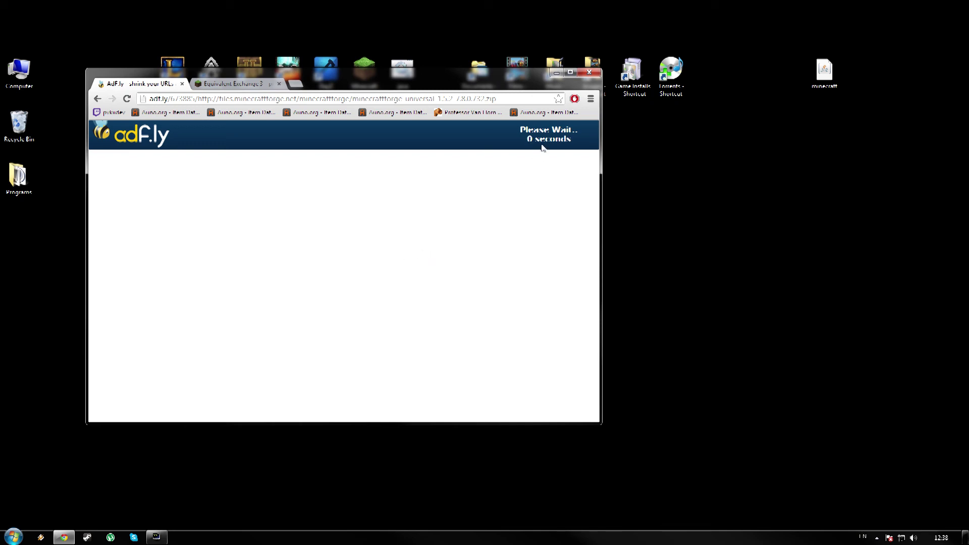
pyautogui.click(544, 142)
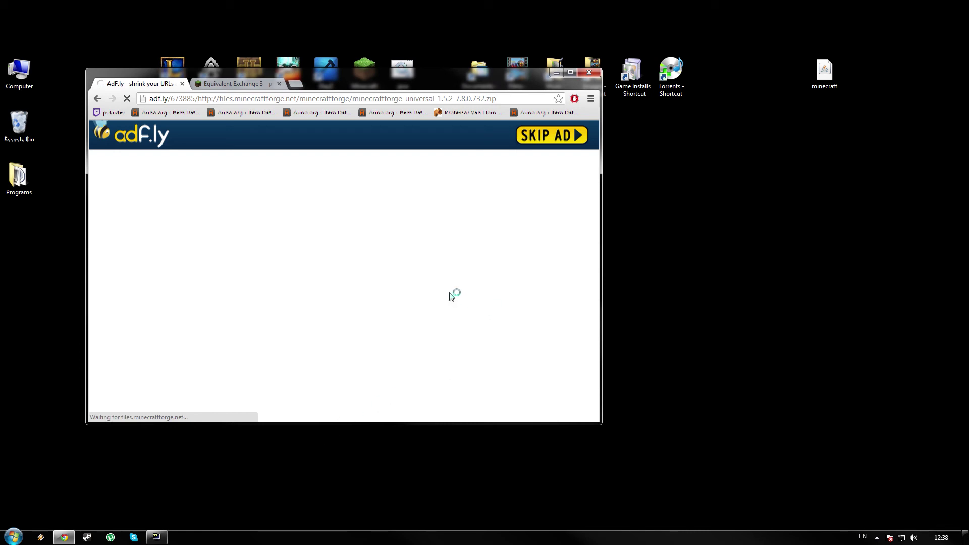
pyautogui.click(545, 140)
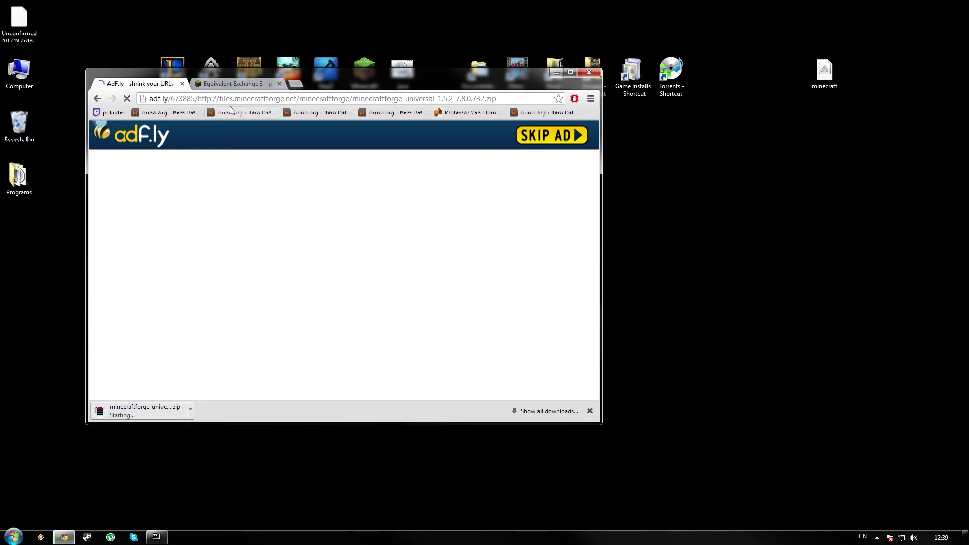
pyautogui.click(181, 84)
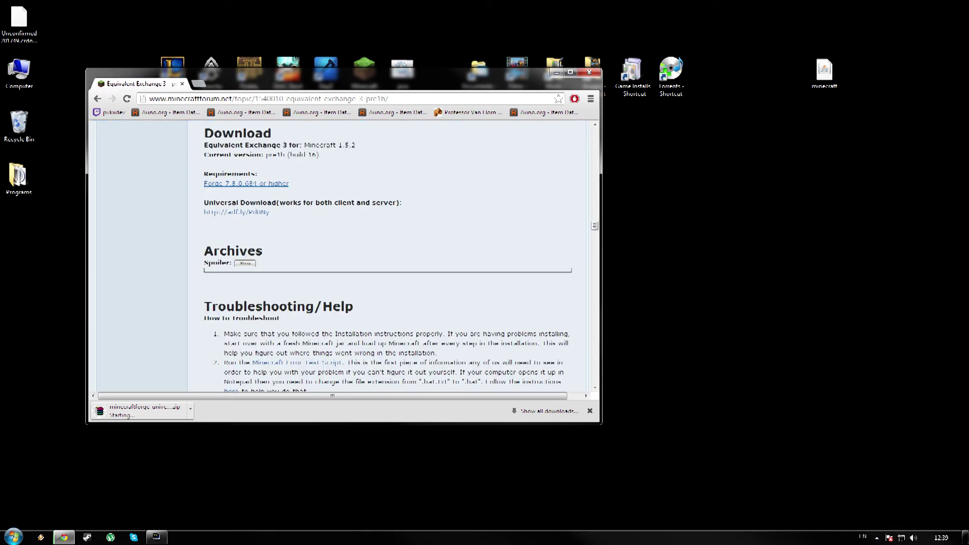
# Look through the opening sections of the Equivalent Exchange 3 forum topic and enlarge the browser window to full screen.
pyautogui.scroll(10, 484, 182)
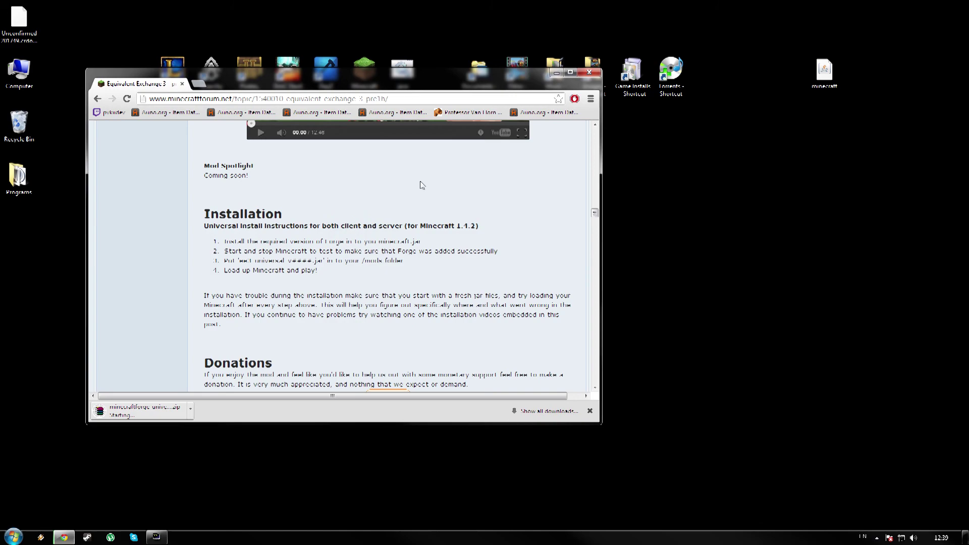
pyautogui.scroll(-3, 497, 204)
pyautogui.moveTo(594, 191); pyautogui.dragTo(594, 126)
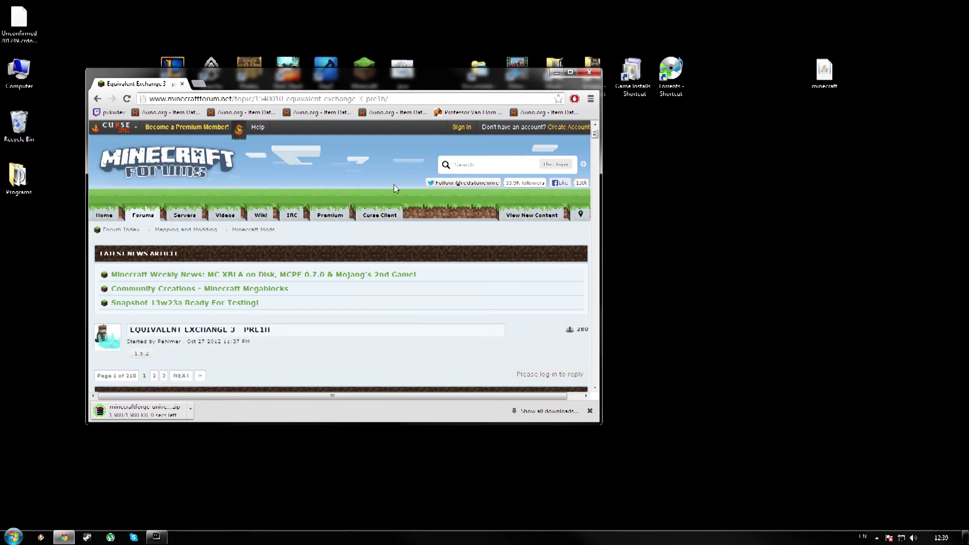
pyautogui.scroll(-2, 390, 185)
pyautogui.scroll(-5, 384, 186)
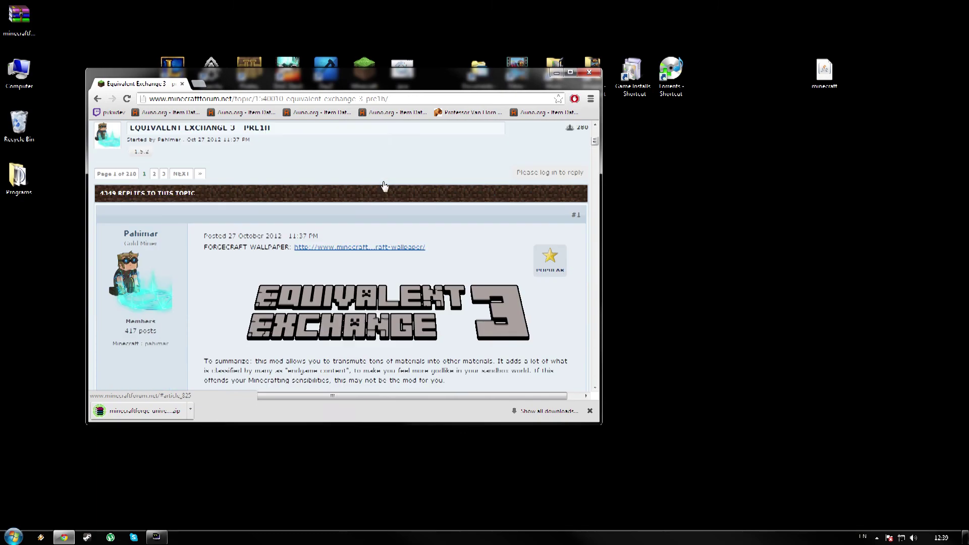
pyautogui.scroll(2, 379, 180)
pyautogui.scroll(-1, 380, 180)
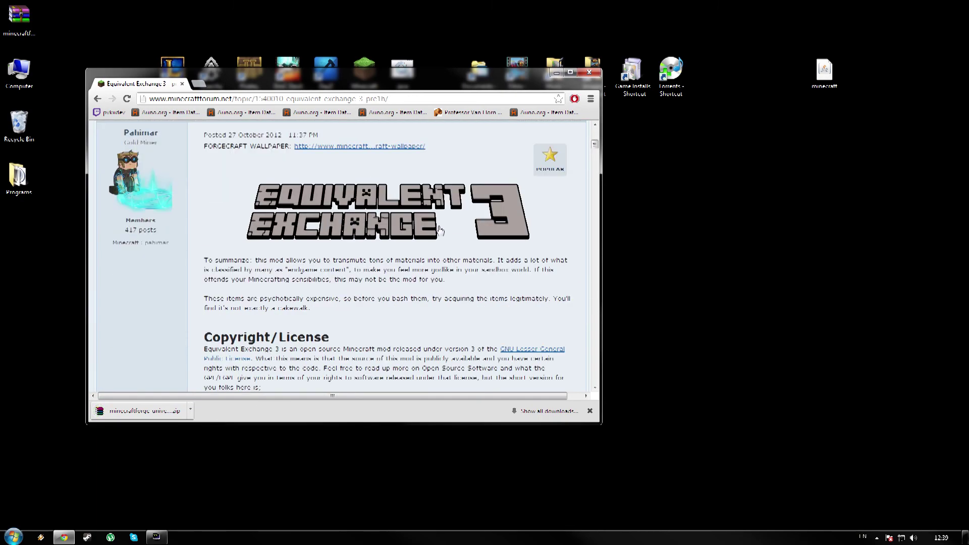
pyautogui.click(570, 72)
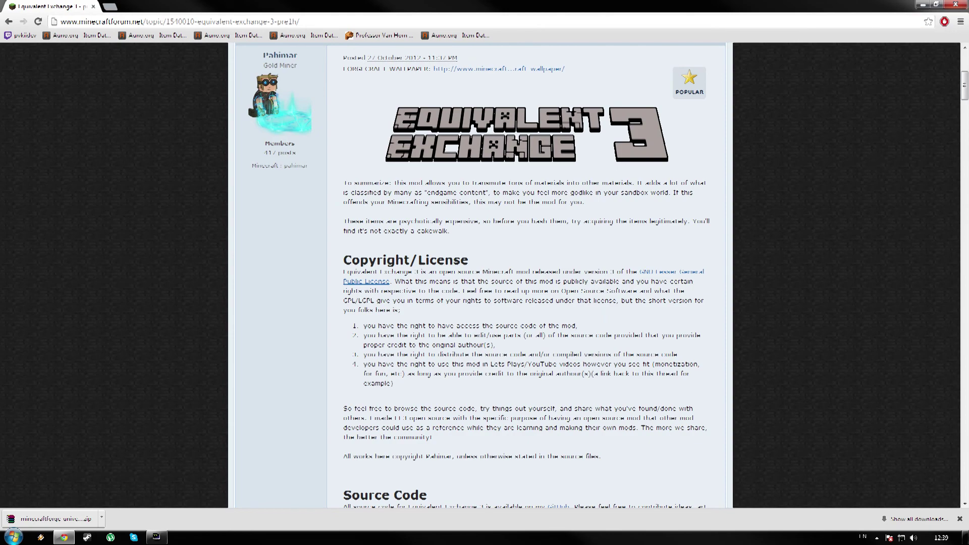
# Download the Equivalent Exchange 3 universal file from the topic's Download section and keep the .jar despite the security warning.
pyautogui.moveTo(963, 96); pyautogui.dragTo(960, 220)
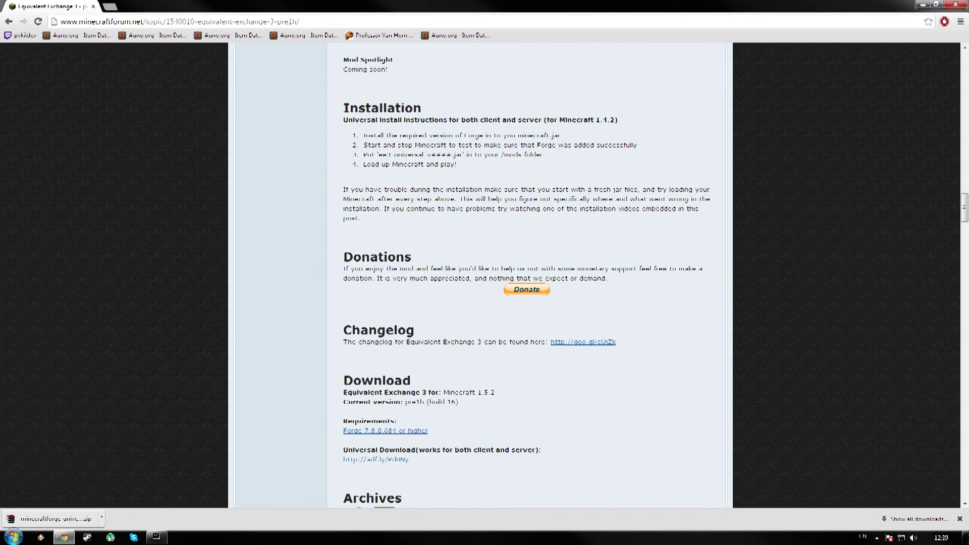
pyautogui.scroll(-2, 409, 229)
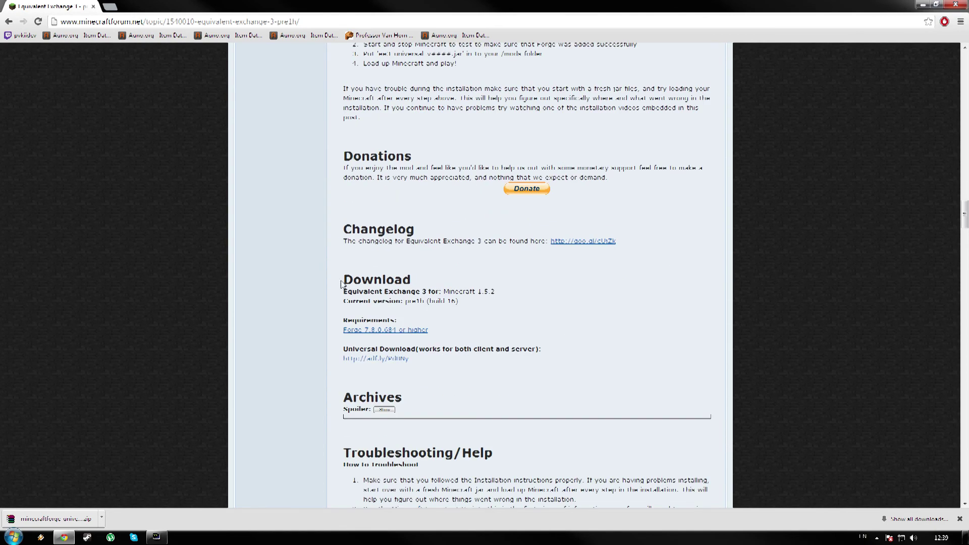
pyautogui.moveTo(341, 320)
pyautogui.mouseDown()
pyautogui.moveTo(443, 331)
pyautogui.moveTo(342, 329)
pyautogui.moveTo(337, 309)
pyautogui.mouseUp()
pyautogui.click(328, 326)
pyautogui.moveTo(342, 349); pyautogui.dragTo(538, 349)
pyautogui.click(508, 357)
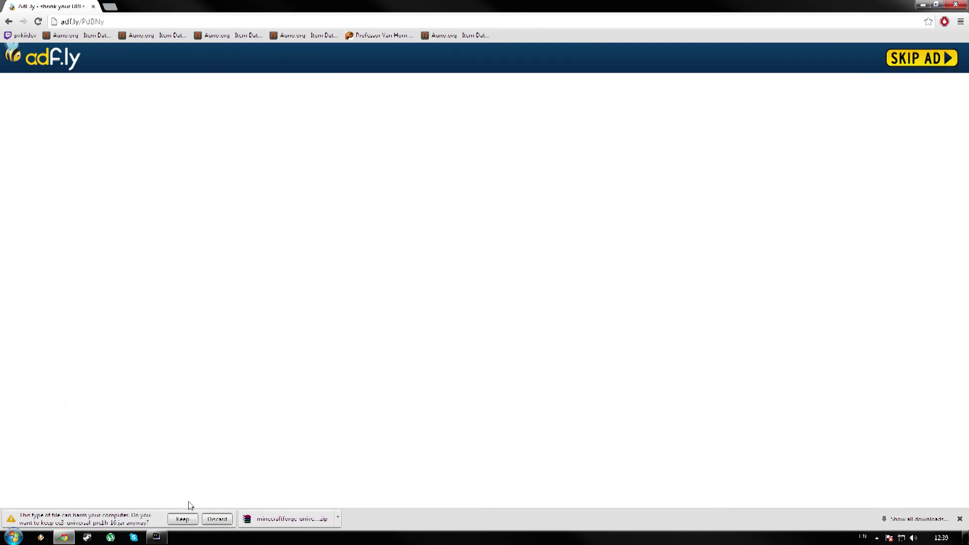
pyautogui.click(182, 518)
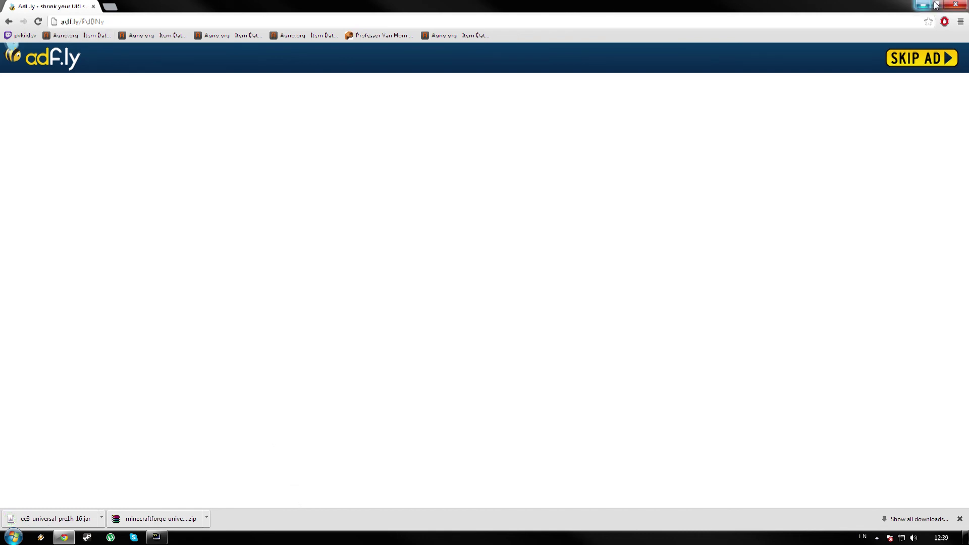
# Close the browser and place the downloaded Forge zip and Equivalent Exchange 3 jar side by side in an empty desktop area.
pyautogui.click(956, 4)
pyautogui.moveTo(19, 15); pyautogui.dragTo(480, 333)
pyautogui.moveTo(19, 230); pyautogui.dragTo(581, 345)
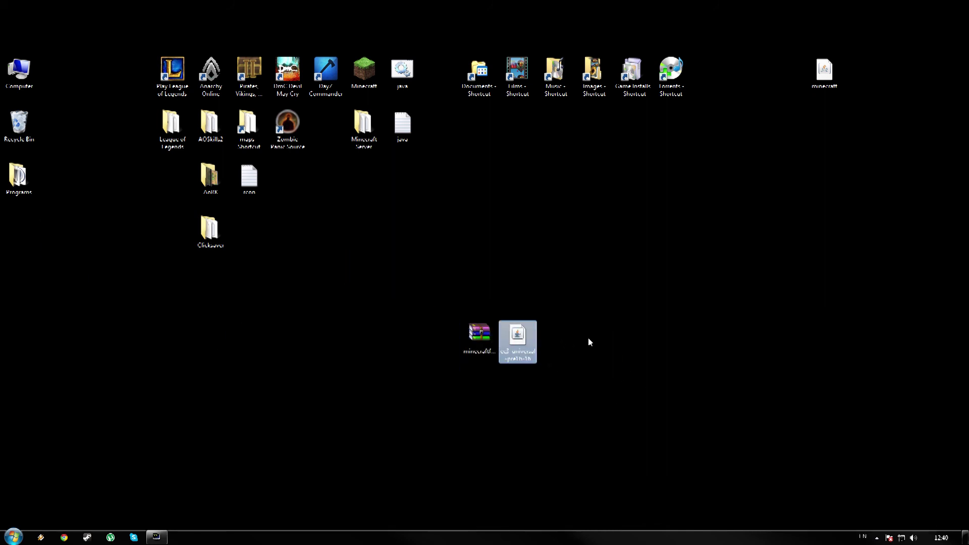
pyautogui.click(611, 336)
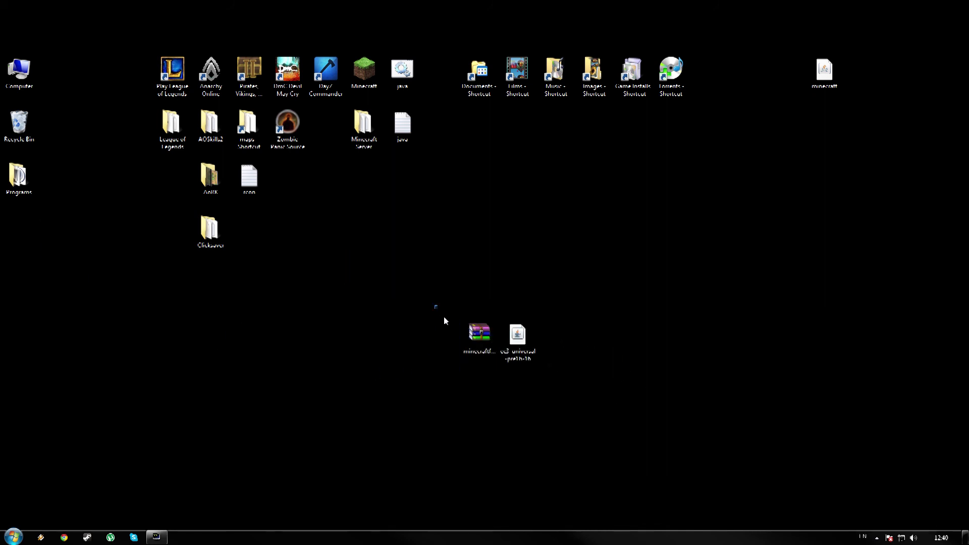
pyautogui.moveTo(444, 317); pyautogui.dragTo(757, 445)
# Find the Roaming folder with %appdata% and open the bin folder inside .minecraft.
pyautogui.click(13, 536)
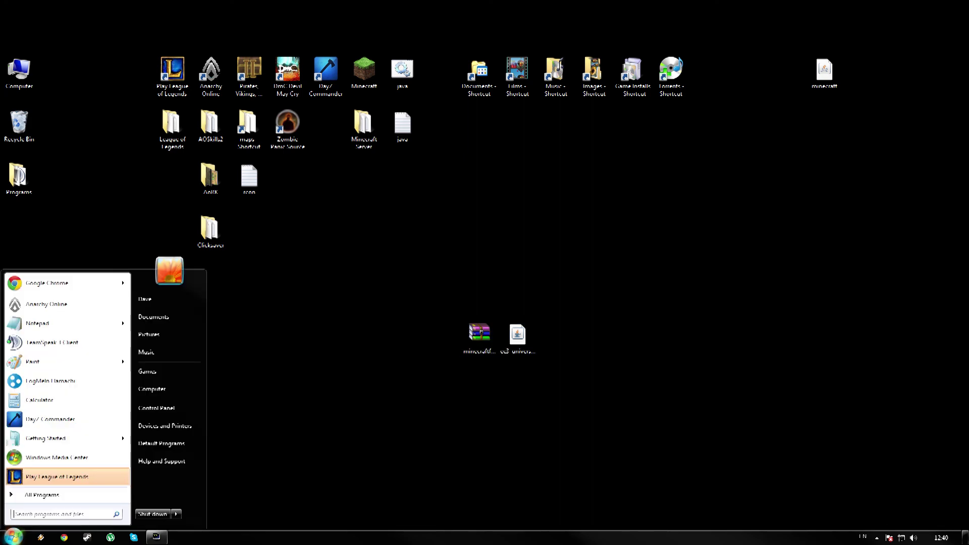
pyautogui.click(35, 513)
pyautogui.write('%app')
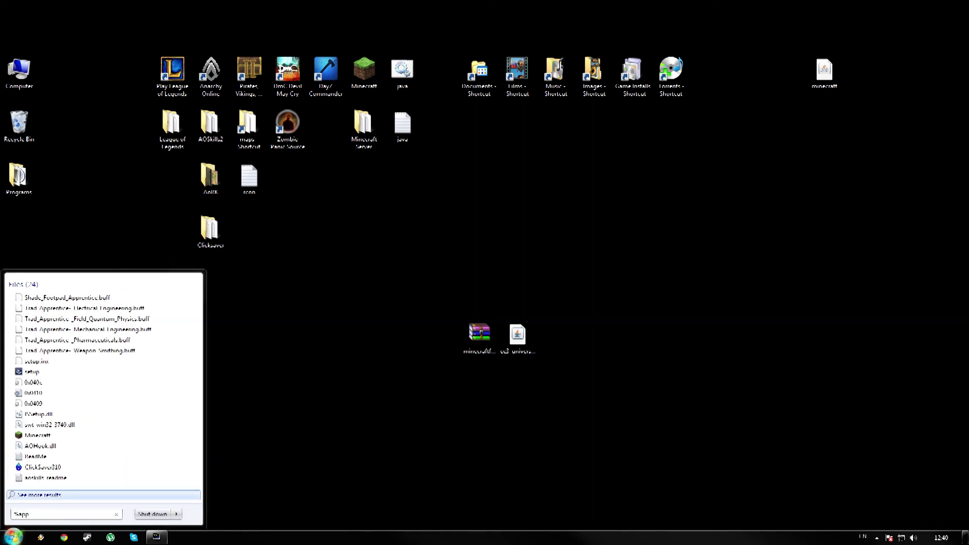
pyautogui.write('data%')
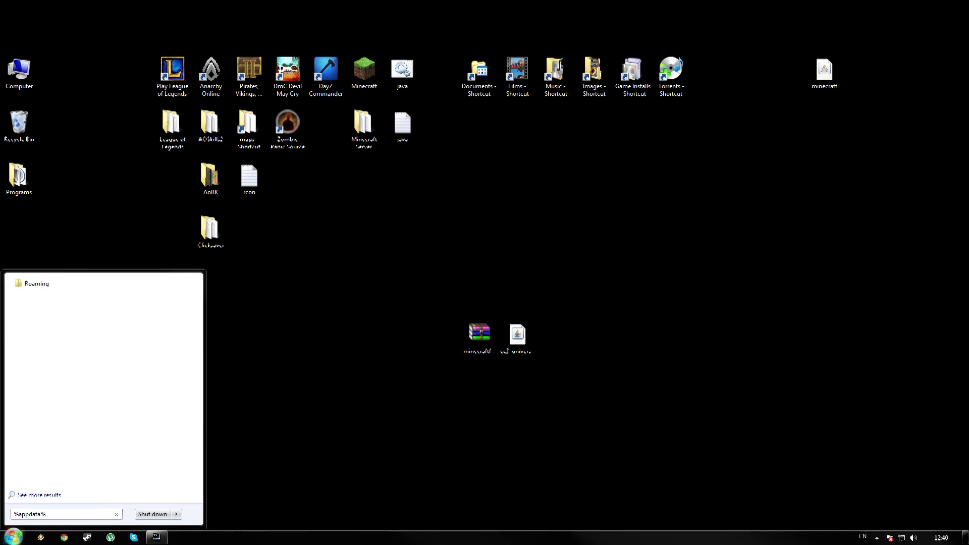
pyautogui.click(37, 284)
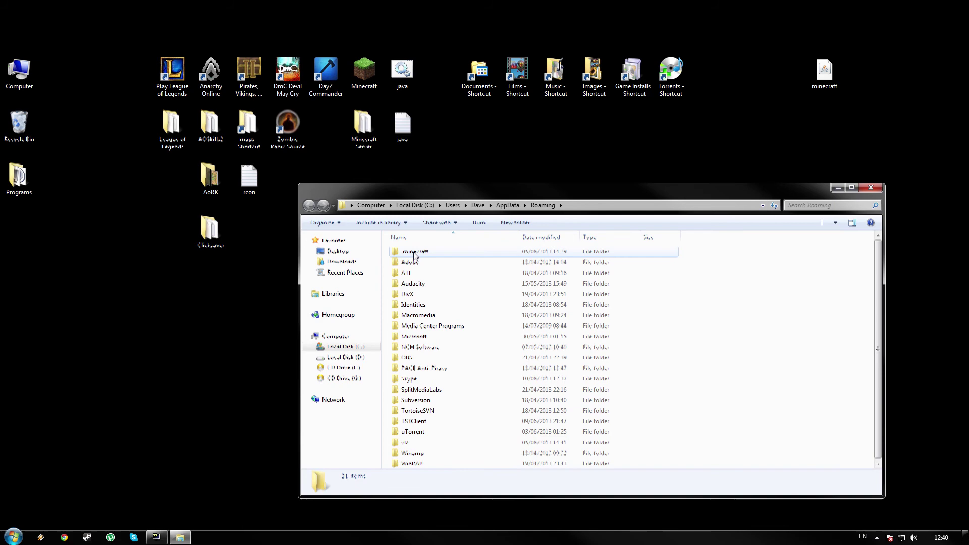
pyautogui.doubleClick(415, 253)
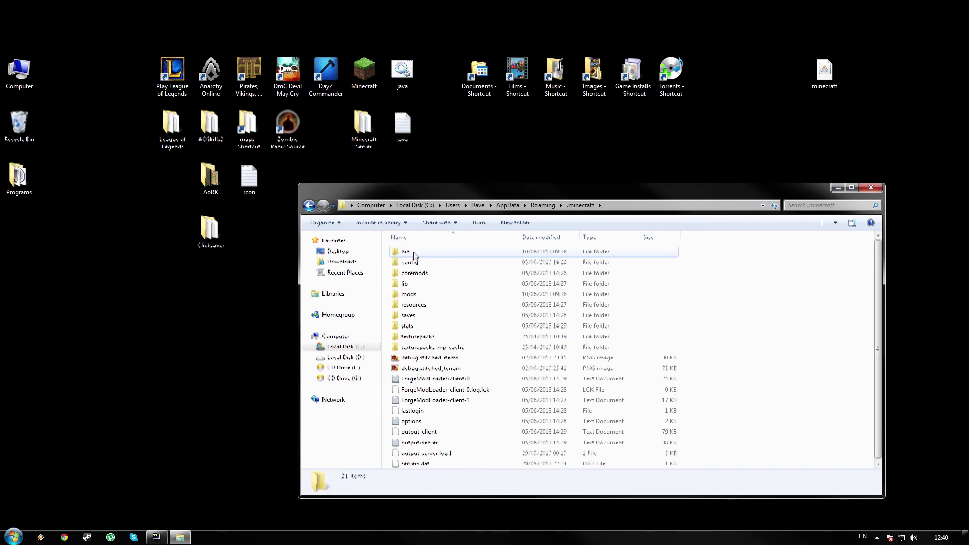
pyautogui.doubleClick(414, 252)
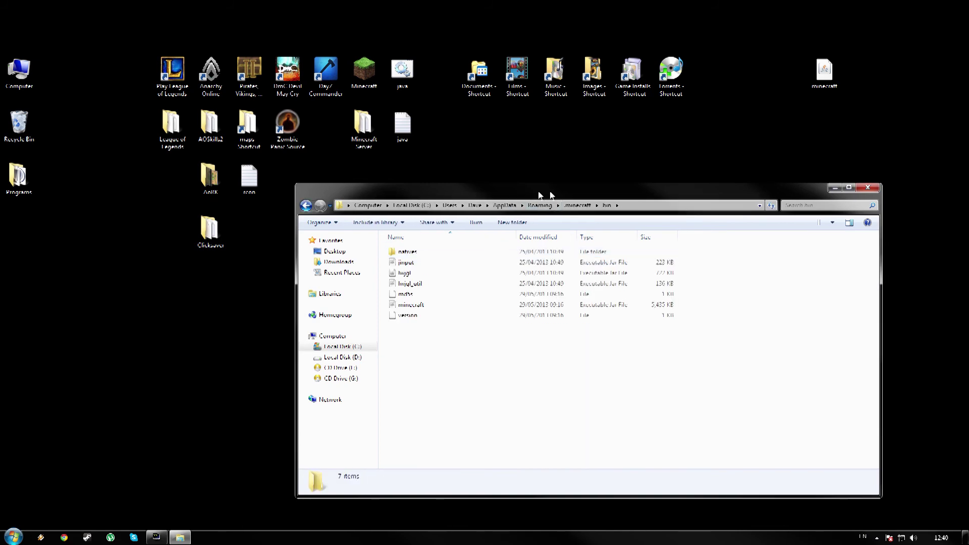
# Move the bin folder window clear of the downloaded files and open the minecraft jar with WinRAR, dismissing the licence reminder.
pyautogui.moveTo(550, 192); pyautogui.dragTo(256, 9)
pyautogui.moveTo(587, 298); pyautogui.dragTo(484, 296)
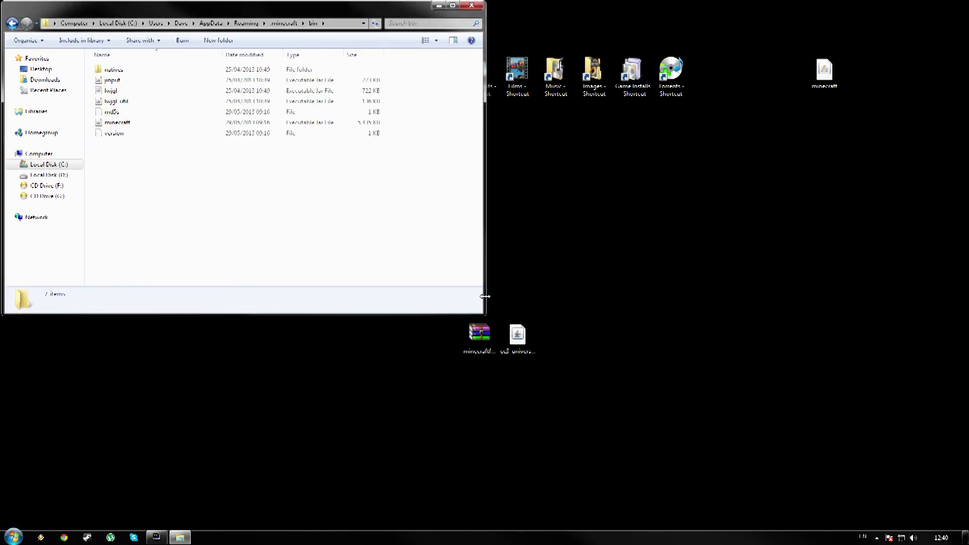
pyautogui.rightClick(122, 124)
pyautogui.moveTo(192, 146)
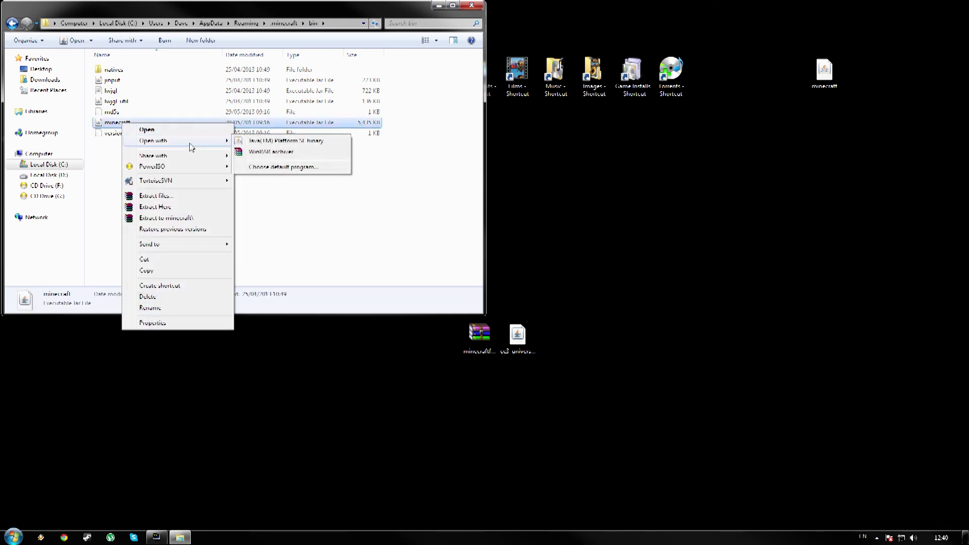
pyautogui.click(261, 152)
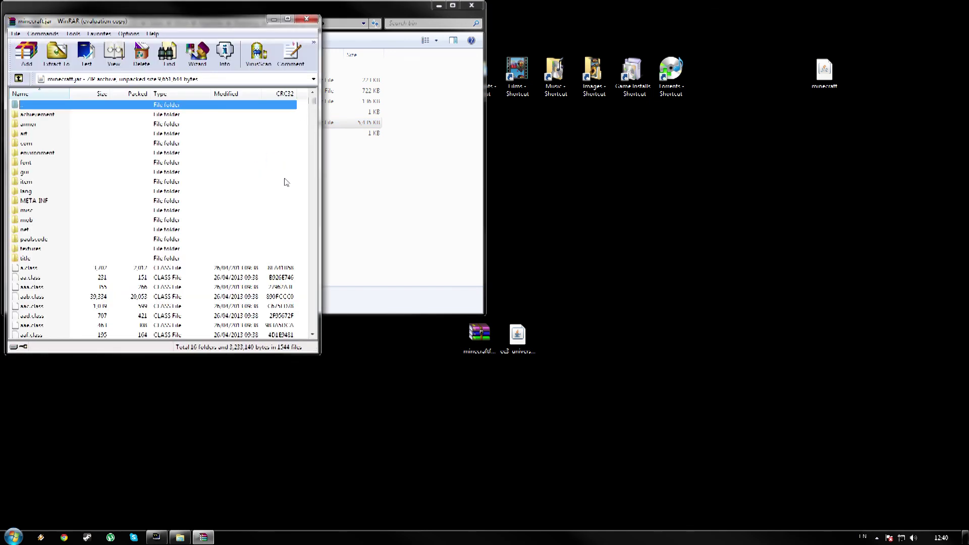
pyautogui.click(242, 148)
# Delete the META-INF folder from the minecraft.jar archive.
pyautogui.click(47, 203)
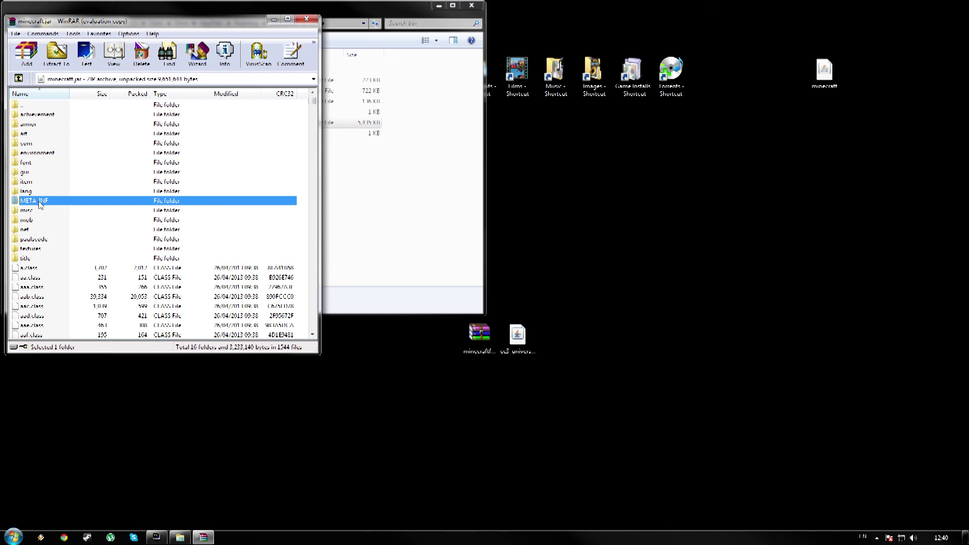
pyautogui.press('Delete')
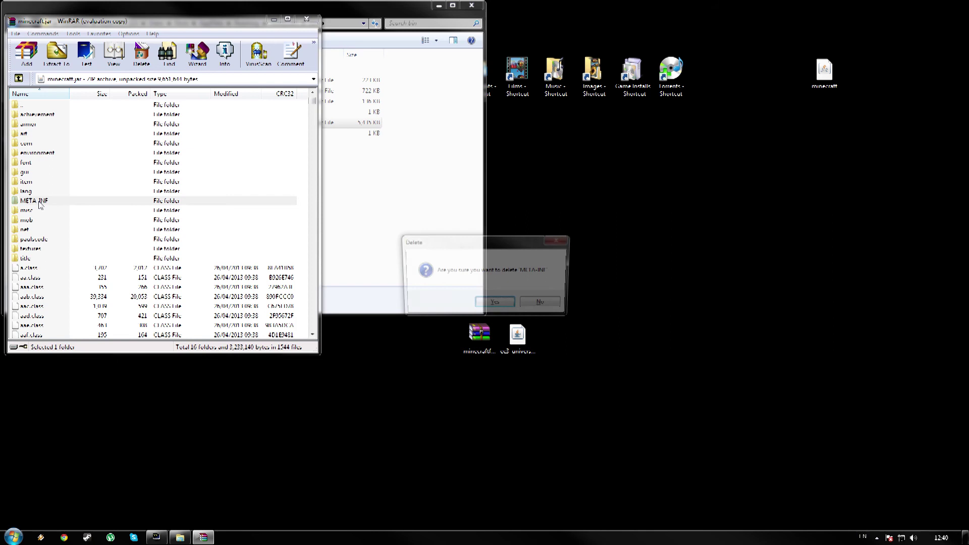
pyautogui.press('Return')
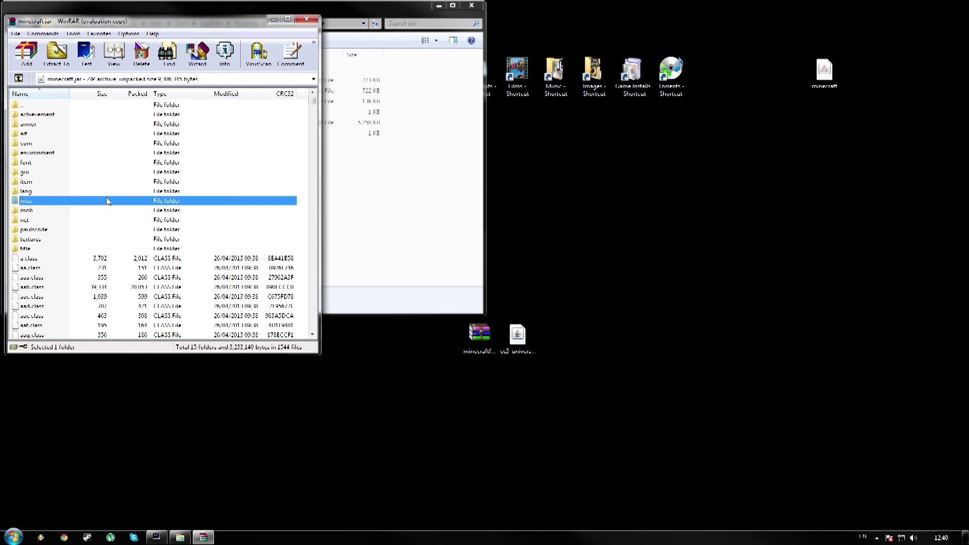
# Open only the downloaded Forge universal zip with WinRAR and dismiss the licence reminder.
pyautogui.rightClick(478, 338)
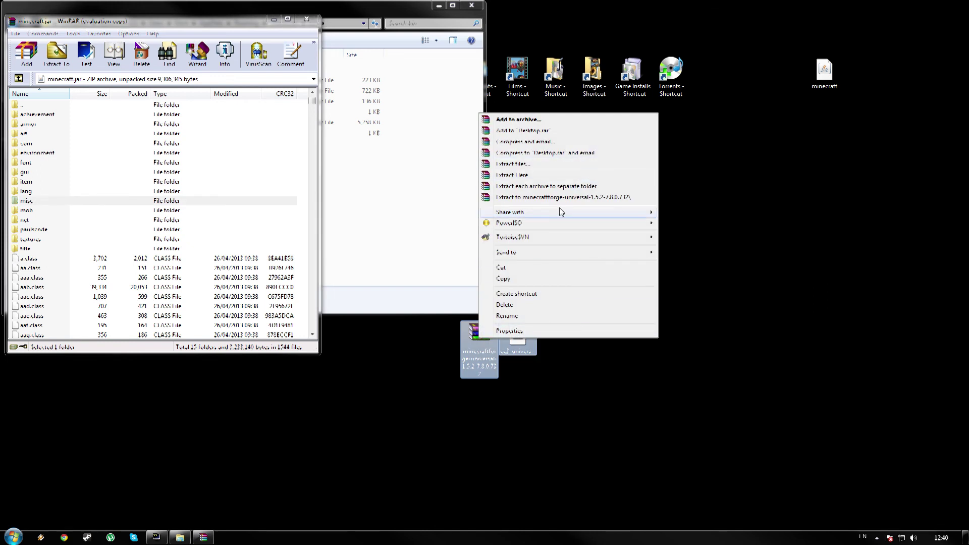
pyautogui.click(479, 419)
pyautogui.click(484, 352)
pyautogui.rightClick(486, 353)
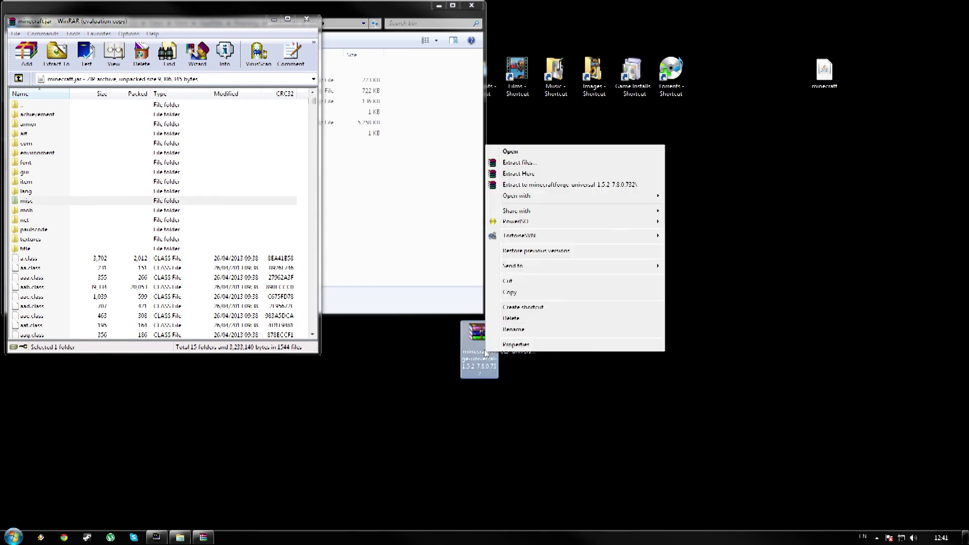
pyautogui.moveTo(527, 200)
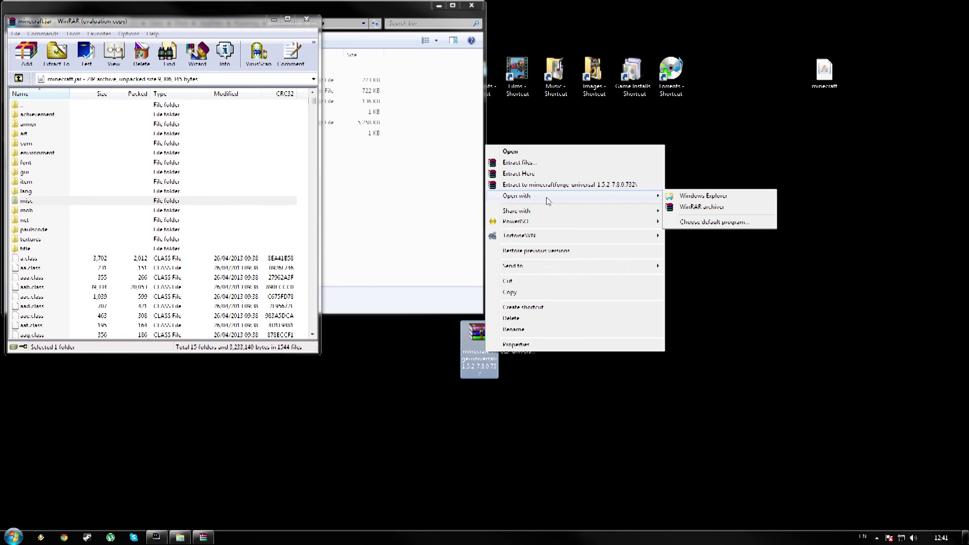
pyautogui.click(707, 207)
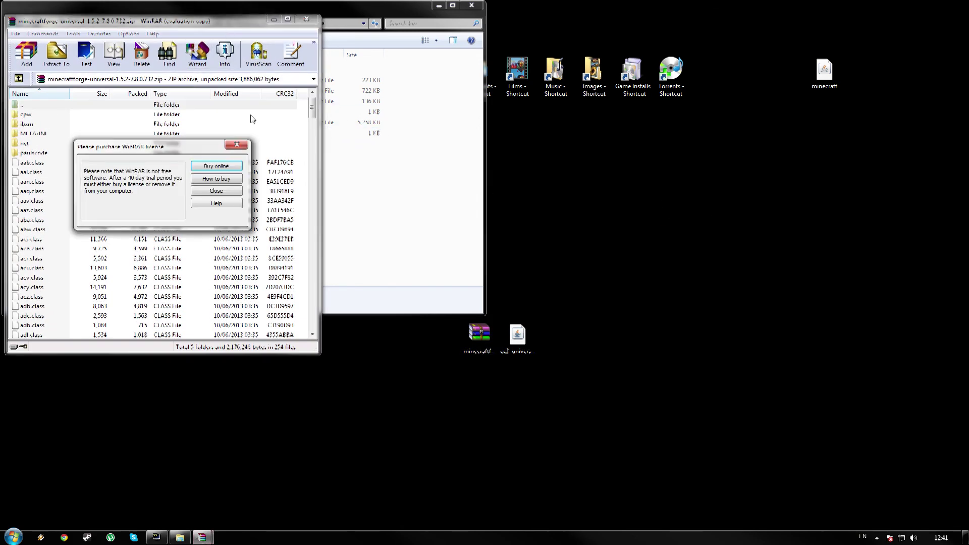
pyautogui.click(237, 145)
# Arrange the Forge archive window beside the minecraft.jar window and select a class file in the Forge archive.
pyautogui.moveTo(181, 22); pyautogui.dragTo(502, 26)
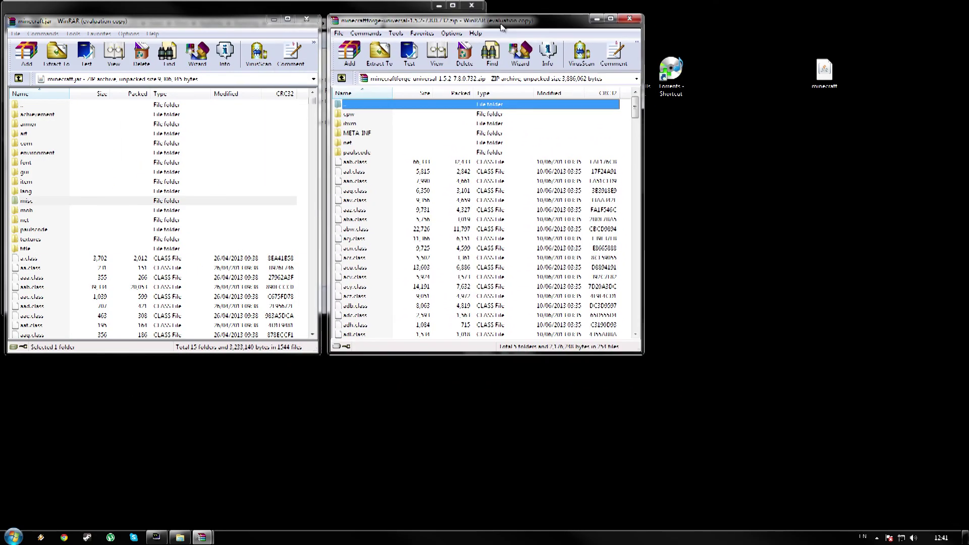
pyautogui.moveTo(384, 24)
pyautogui.mouseDown()
pyautogui.moveTo(417, 107)
pyautogui.moveTo(420, 42)
pyautogui.moveTo(401, 23)
pyautogui.mouseUp()
pyautogui.moveTo(187, 23)
pyautogui.mouseDown()
pyautogui.moveTo(228, 60)
pyautogui.moveTo(208, 16)
pyautogui.moveTo(196, 20)
pyautogui.mouseUp()
pyautogui.click(438, 26)
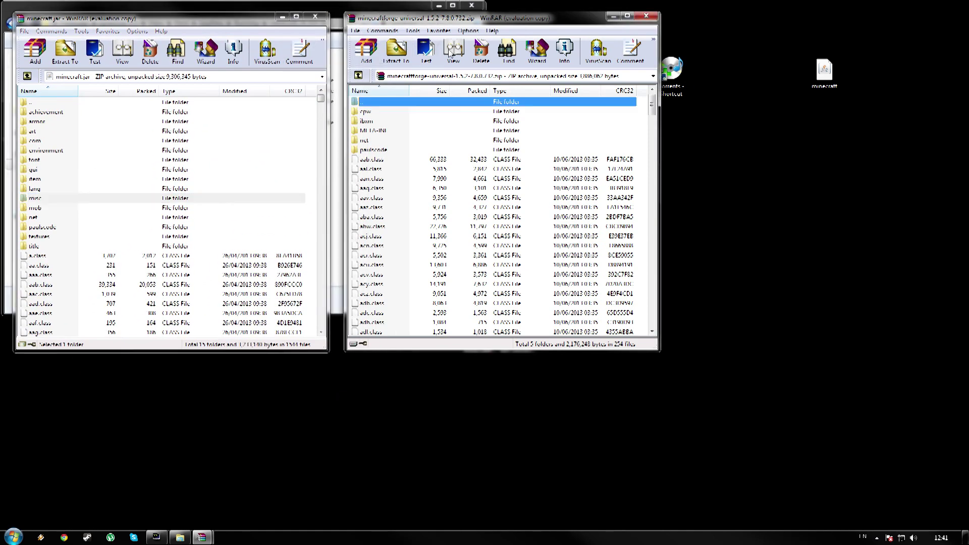
pyautogui.click(437, 171)
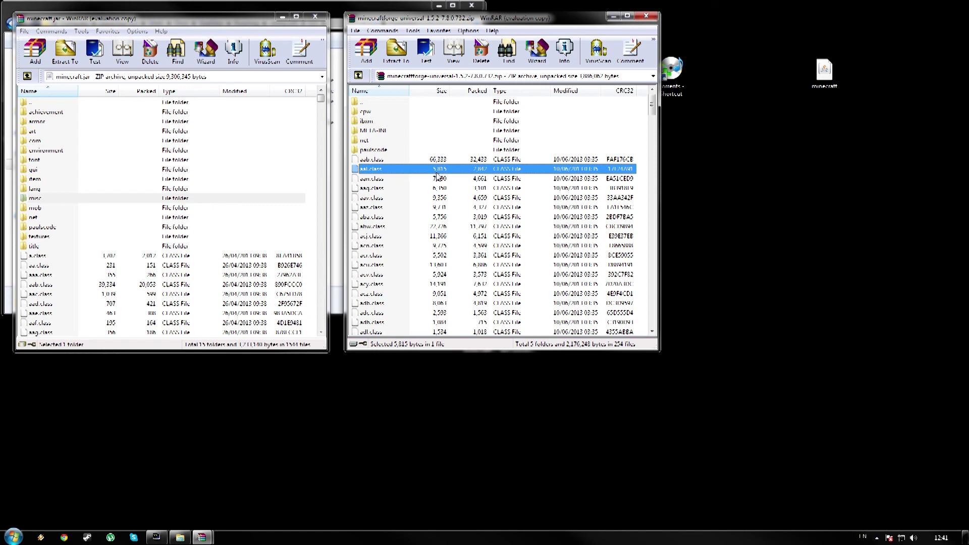
# Add the entire contents of the Forge archive to minecraft.jar with the default archiving options and close both archive windows.
pyautogui.hotkey('ctrl', 'a')
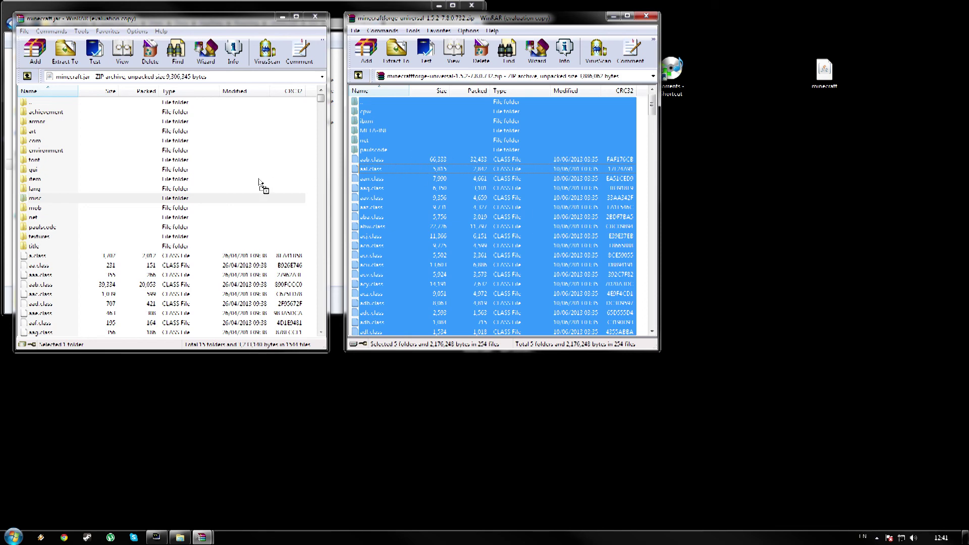
pyautogui.moveTo(259, 182); pyautogui.dragTo(236, 185)
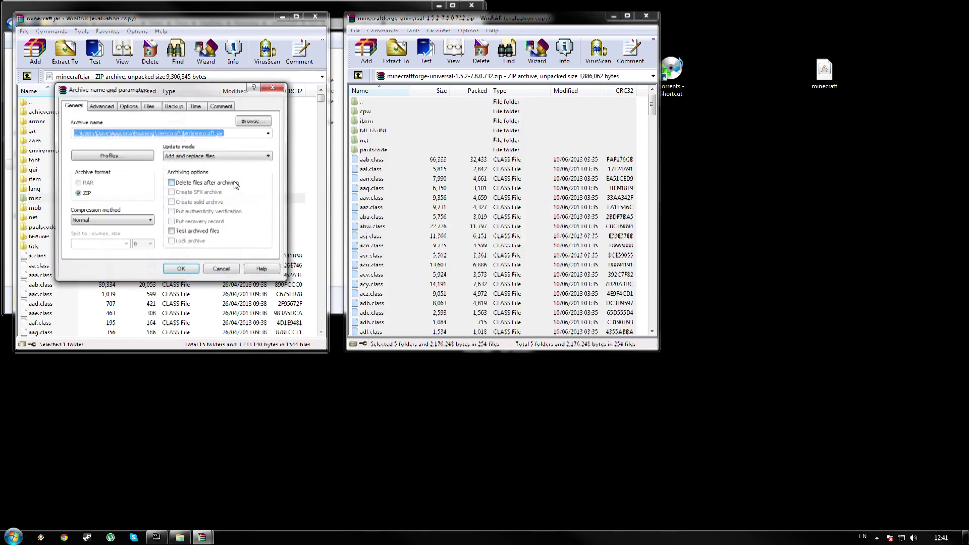
pyautogui.click(172, 273)
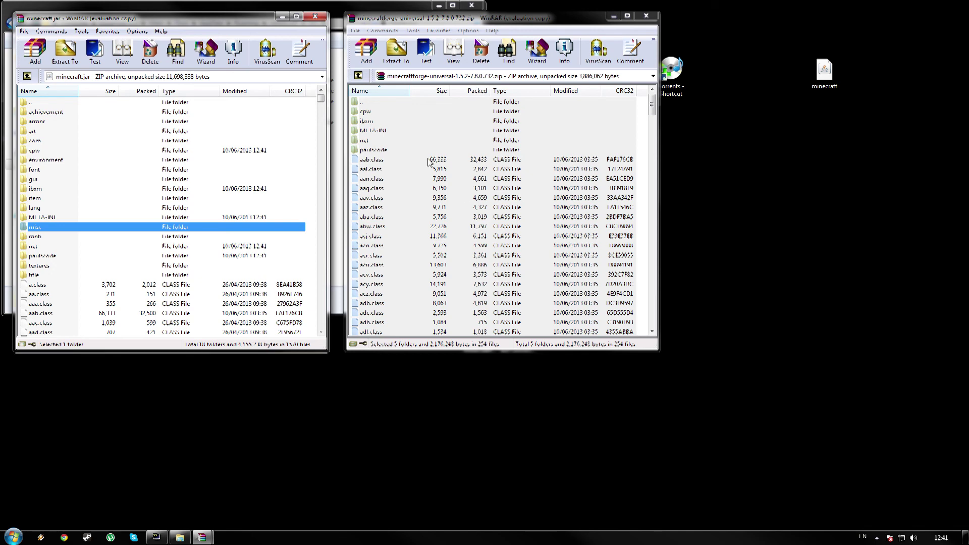
pyautogui.click(397, 133)
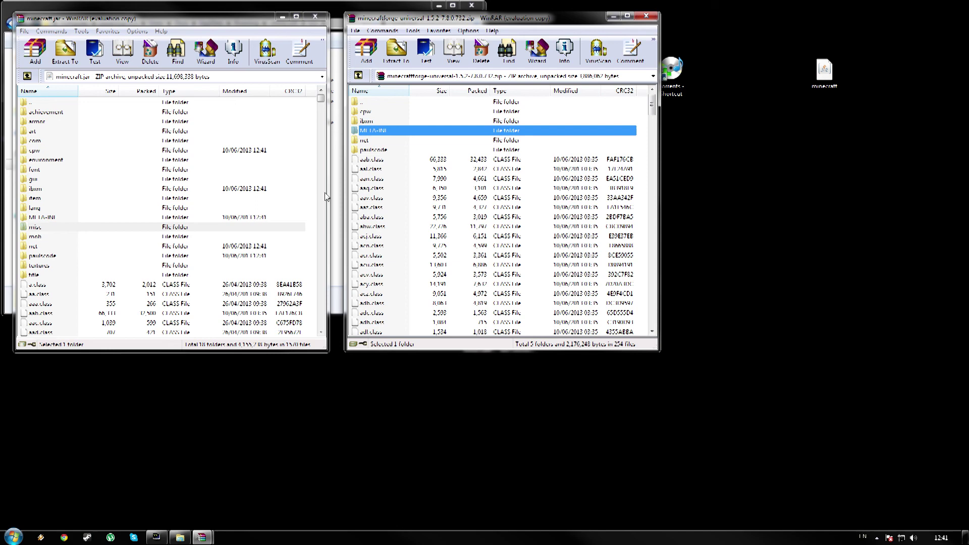
pyautogui.click(646, 16)
pyautogui.click(319, 18)
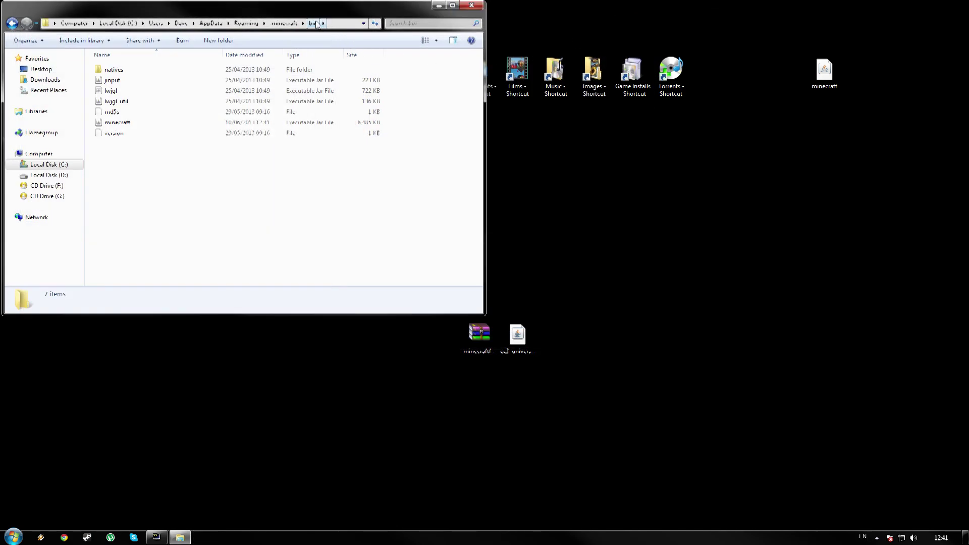
# Minimise the bin folder window, start Minecraft with the saved login and quit from its main menu.
pyautogui.moveTo(340, 13); pyautogui.dragTo(375, 51)
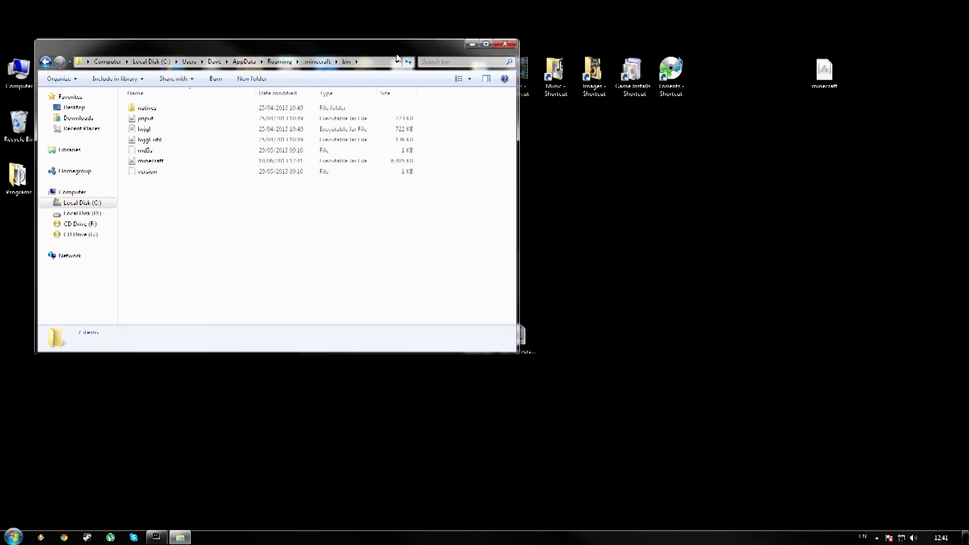
pyautogui.click(472, 45)
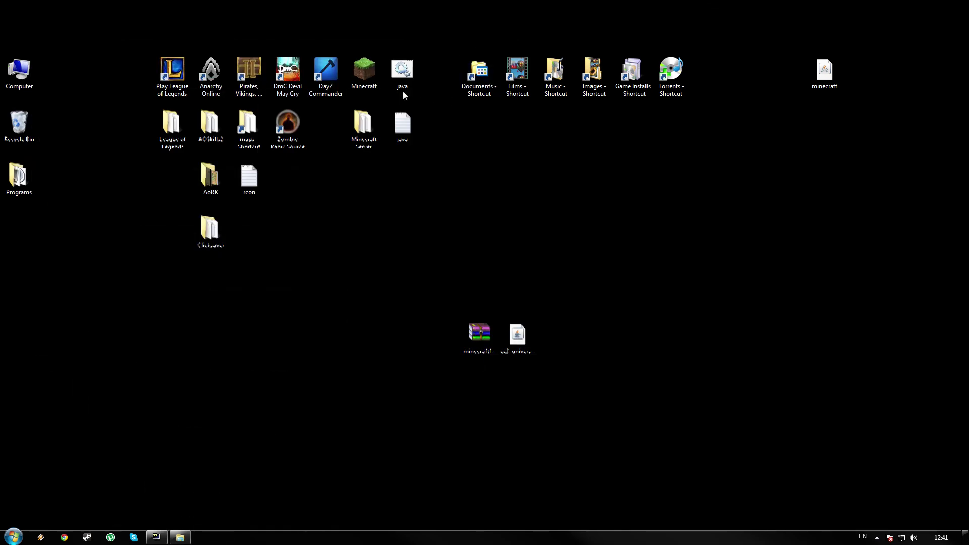
pyautogui.doubleClick(375, 76)
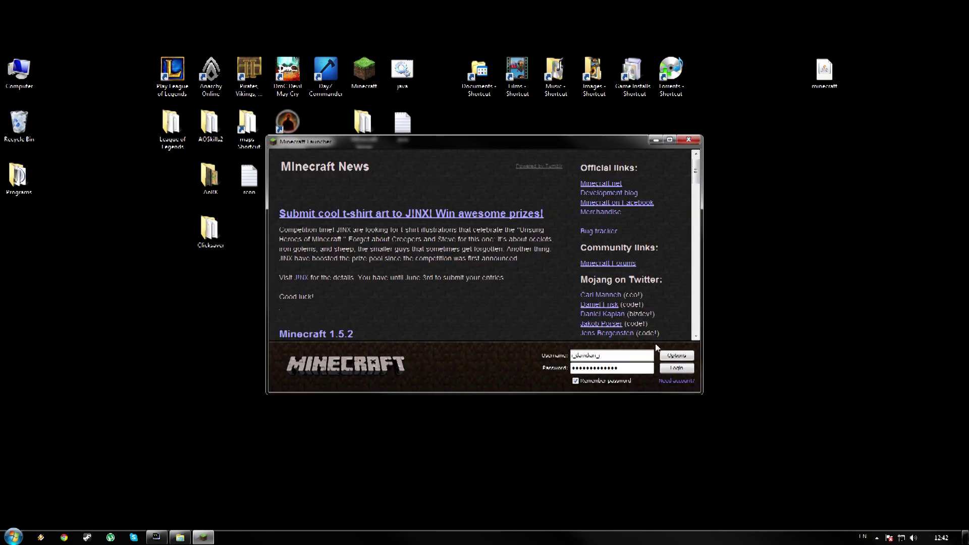
pyautogui.click(677, 369)
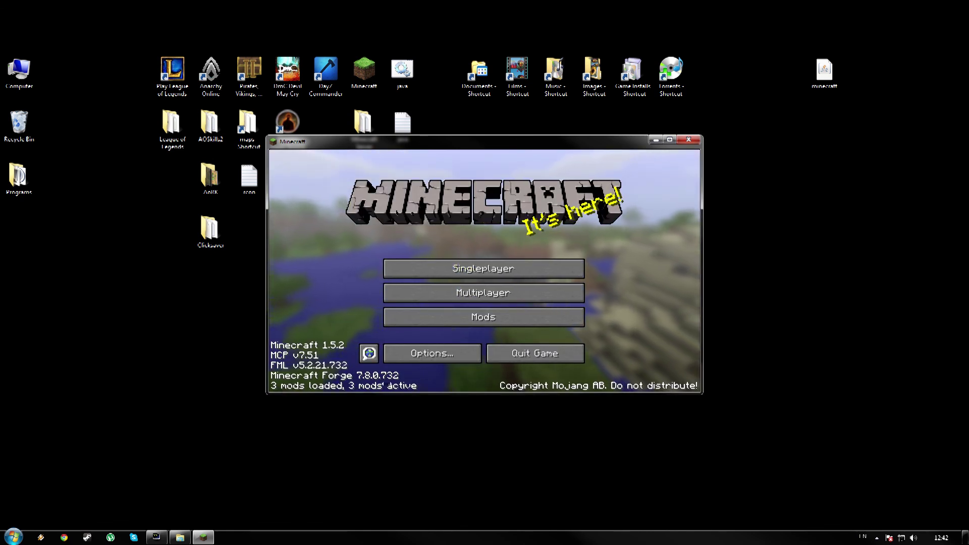
pyautogui.click(528, 353)
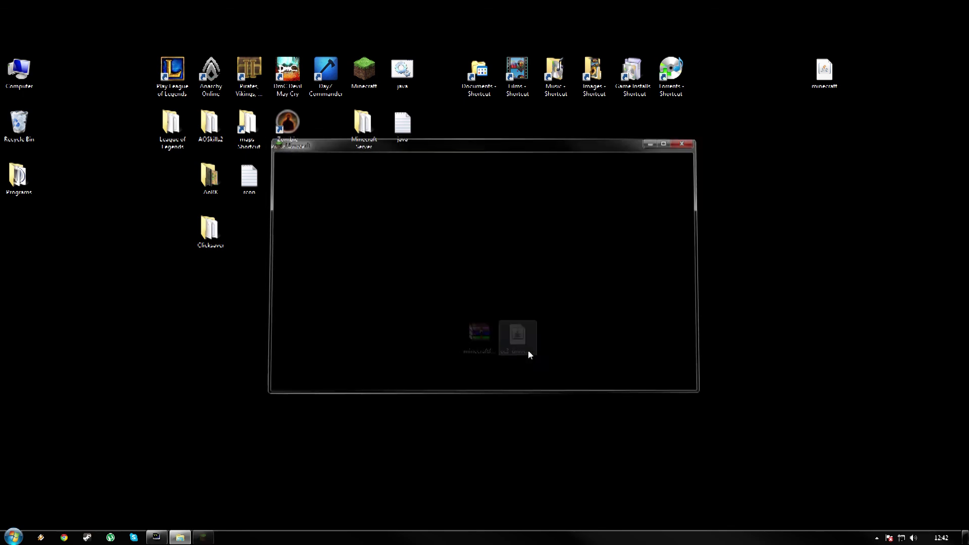
# Restore the bin folder window and go up to the .minecraft folder.
pyautogui.click(179, 538)
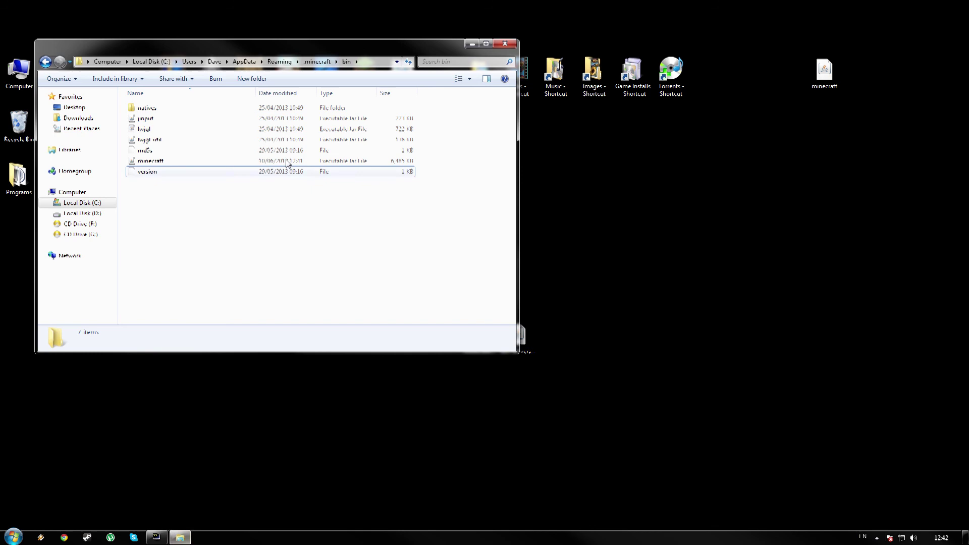
pyautogui.click(314, 63)
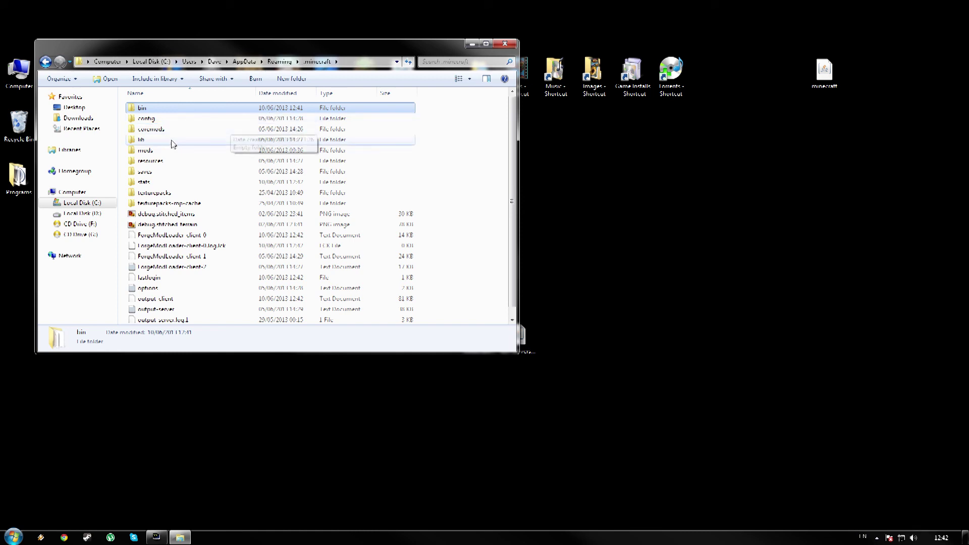
# Run %appdata% to reach the .minecraft folder.
pyautogui.click(13, 537)
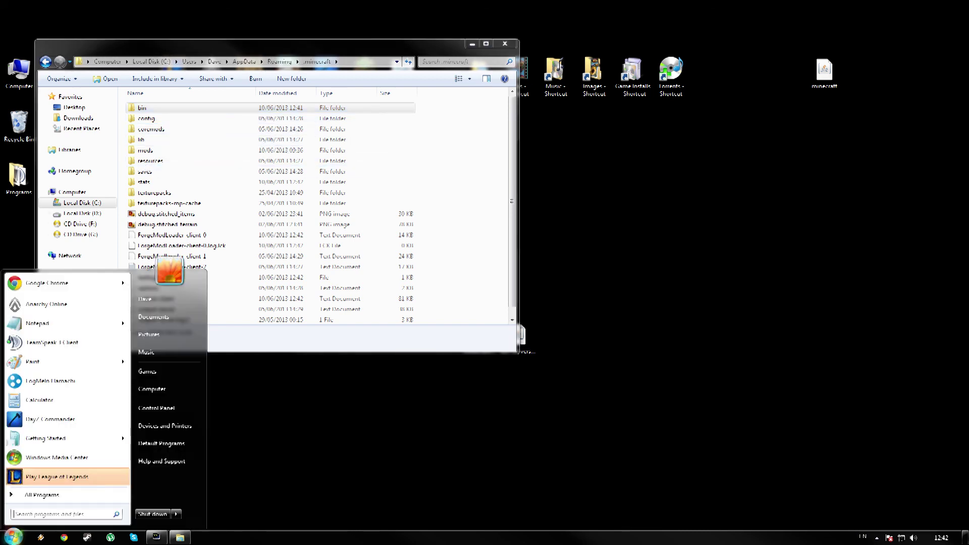
pyautogui.write('%')
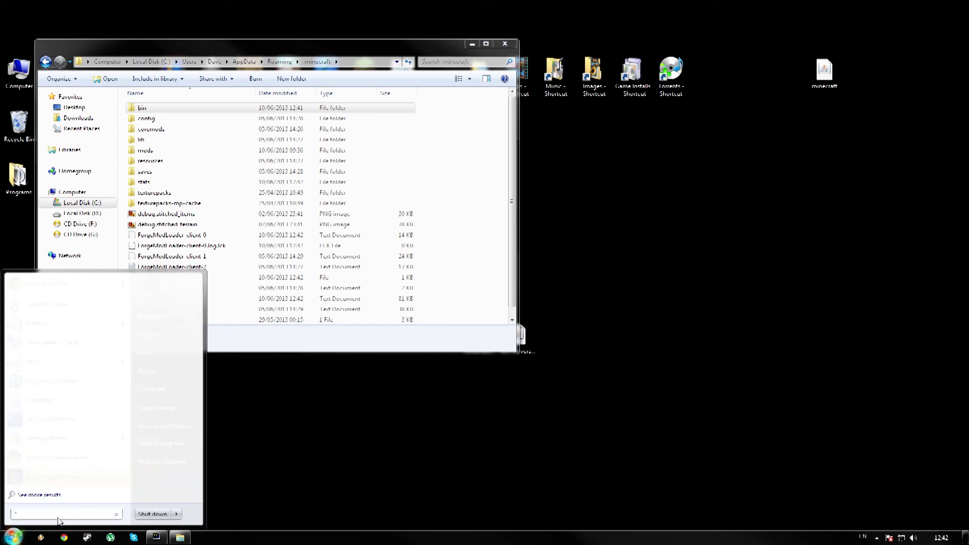
pyautogui.press('BackSpace')
pyautogui.write('%appda')
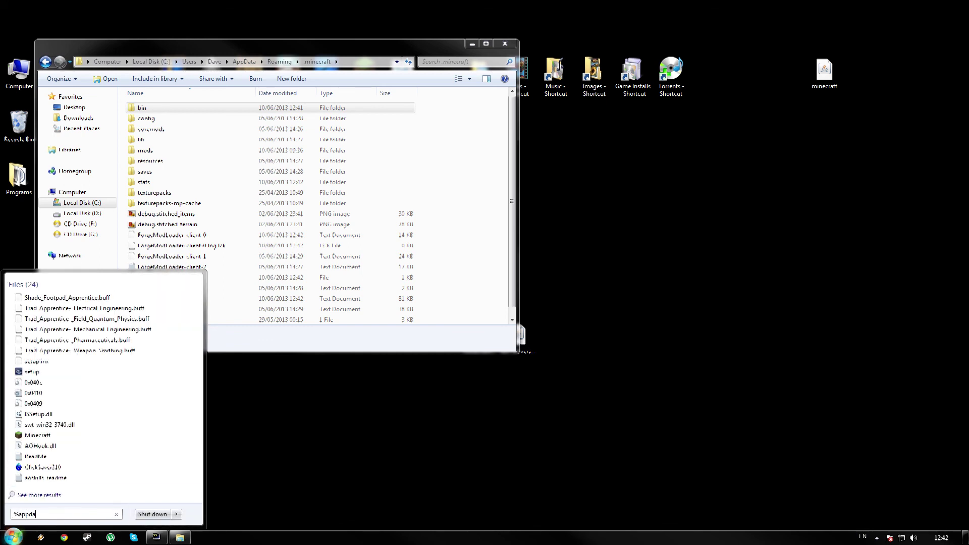
pyautogui.write('ta%')
pyautogui.press('Return')
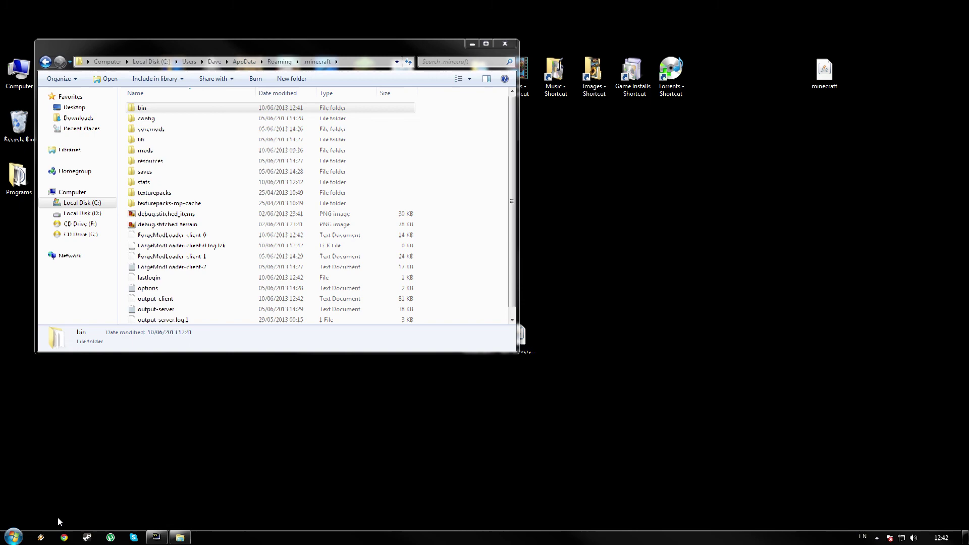
pyautogui.doubleClick(171, 123)
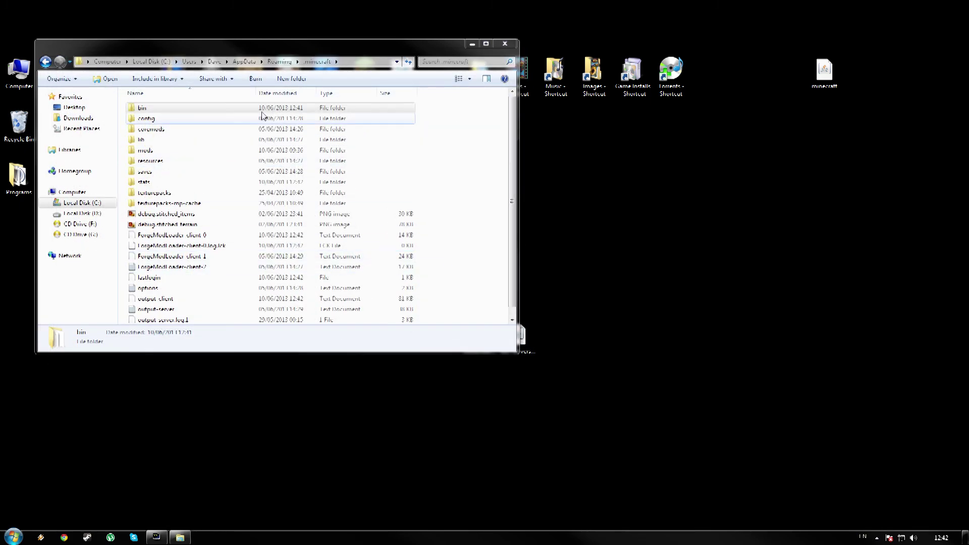
# Move the ee3-universal-pre1h-16 jar from the desktop into the .minecraft mods folder and close the folder window.
pyautogui.moveTo(335, 49); pyautogui.dragTo(305, 41)
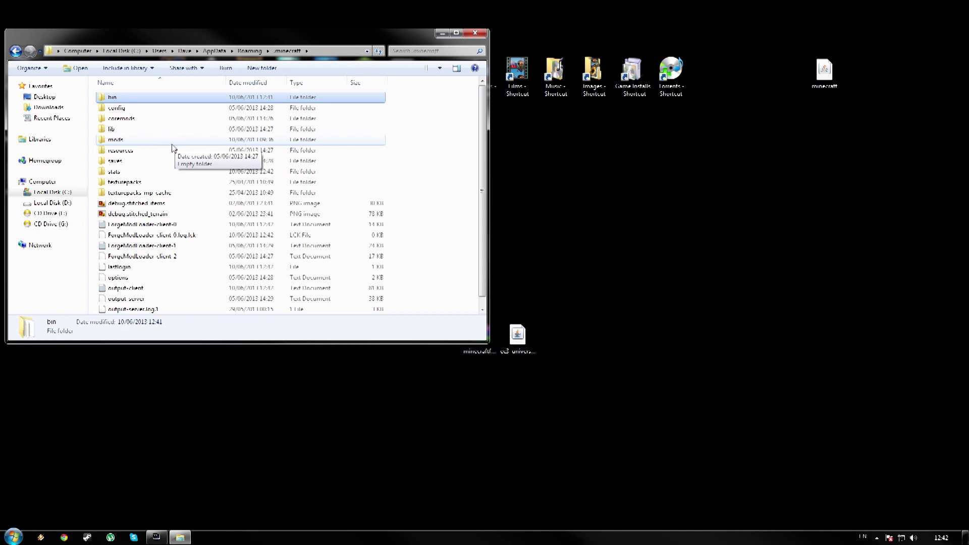
pyautogui.doubleClick(121, 143)
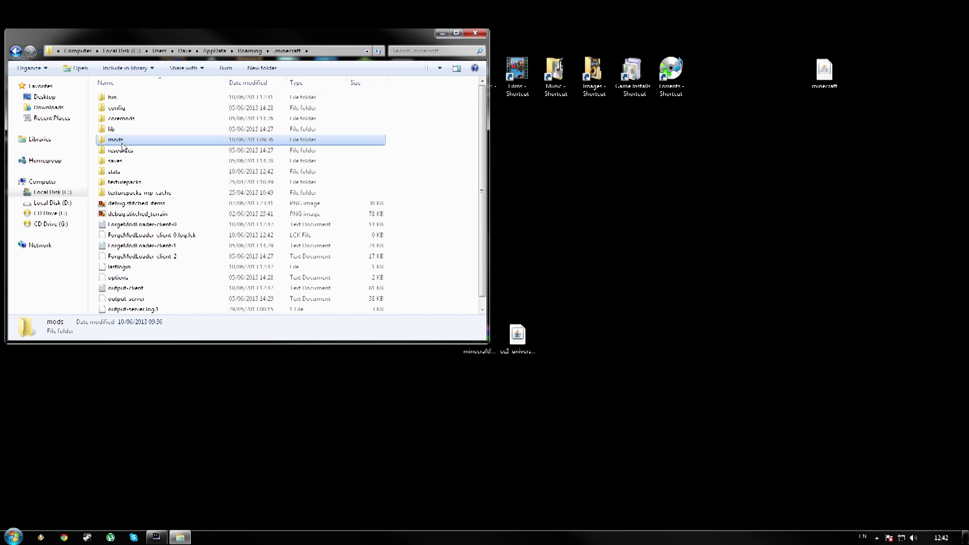
pyautogui.moveTo(443, 43); pyautogui.dragTo(429, 43)
pyautogui.moveTo(527, 340); pyautogui.dragTo(319, 192)
pyautogui.click(366, 247)
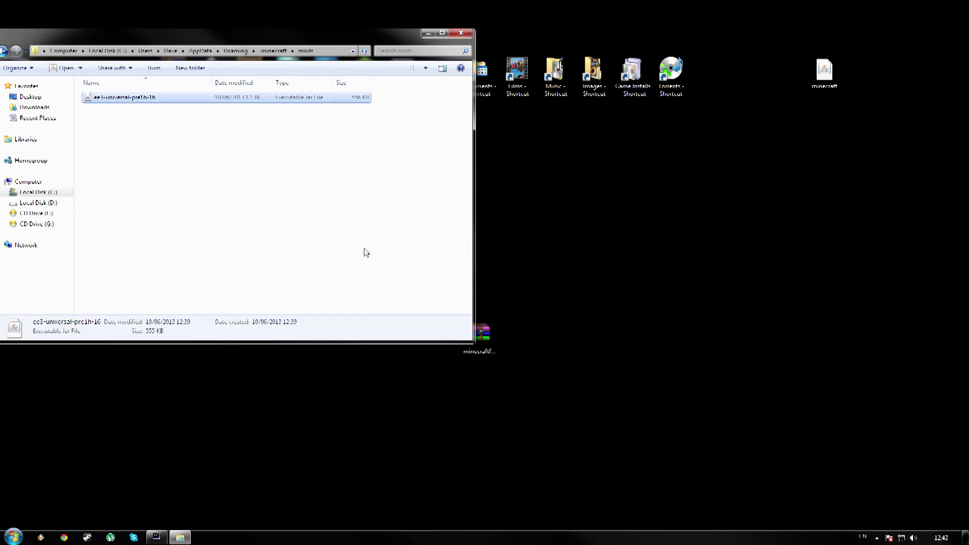
pyautogui.moveTo(59, 38); pyautogui.dragTo(96, 35)
pyautogui.click(38, 49)
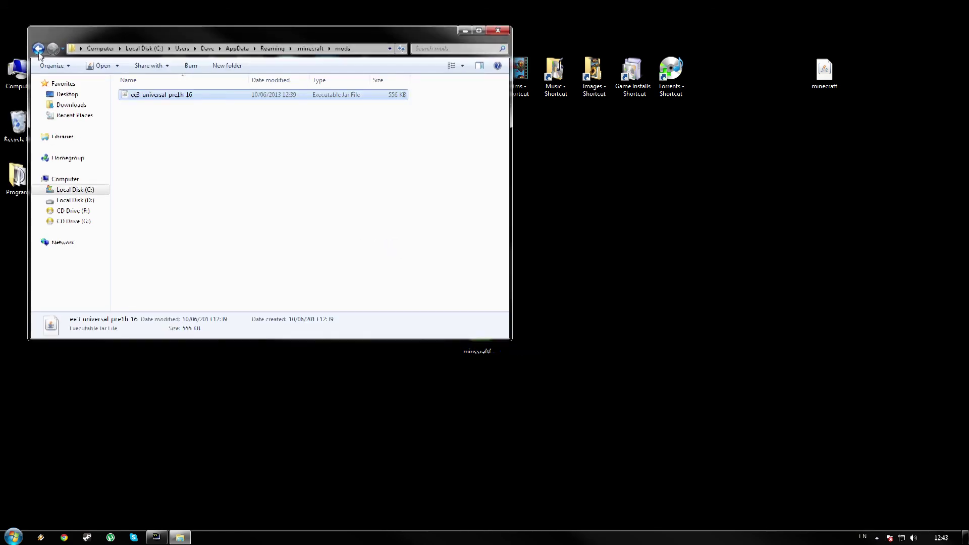
pyautogui.click(505, 31)
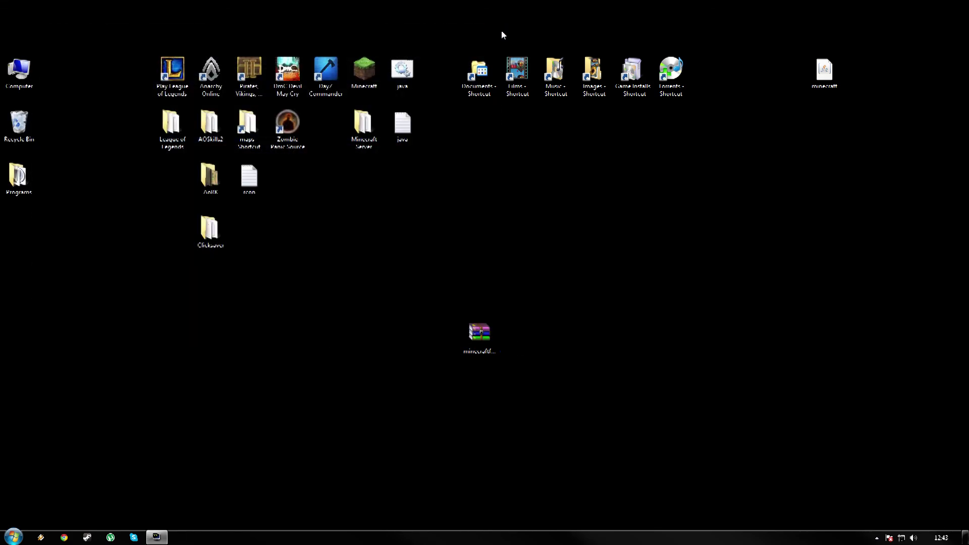
# Start Minecraft with the saved login and delete the EE world from the singleplayer worlds.
pyautogui.doubleClick(368, 73)
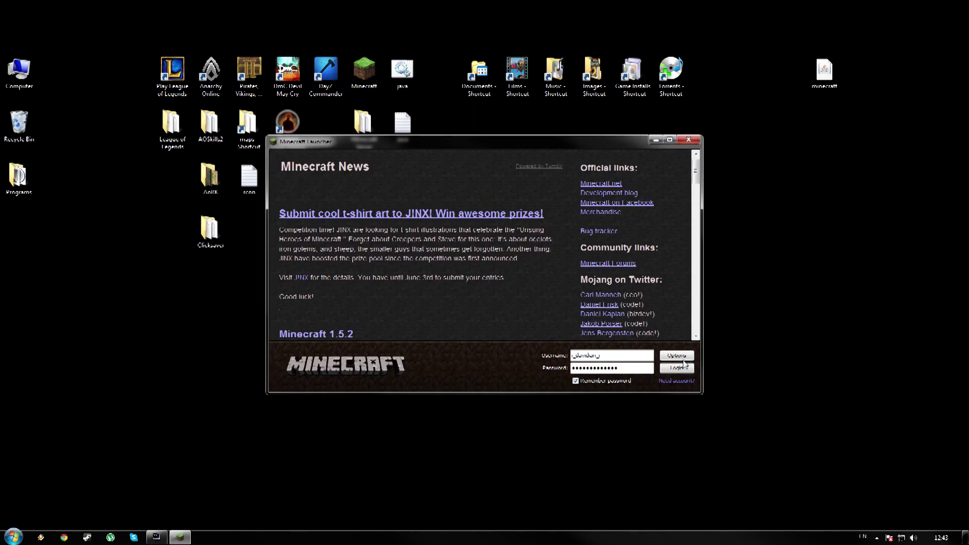
pyautogui.click(673, 369)
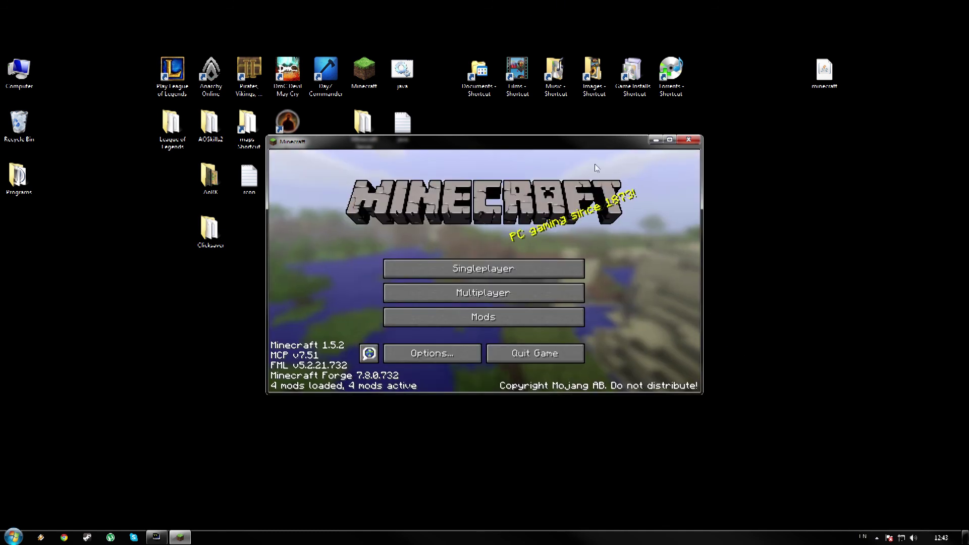
pyautogui.click(489, 268)
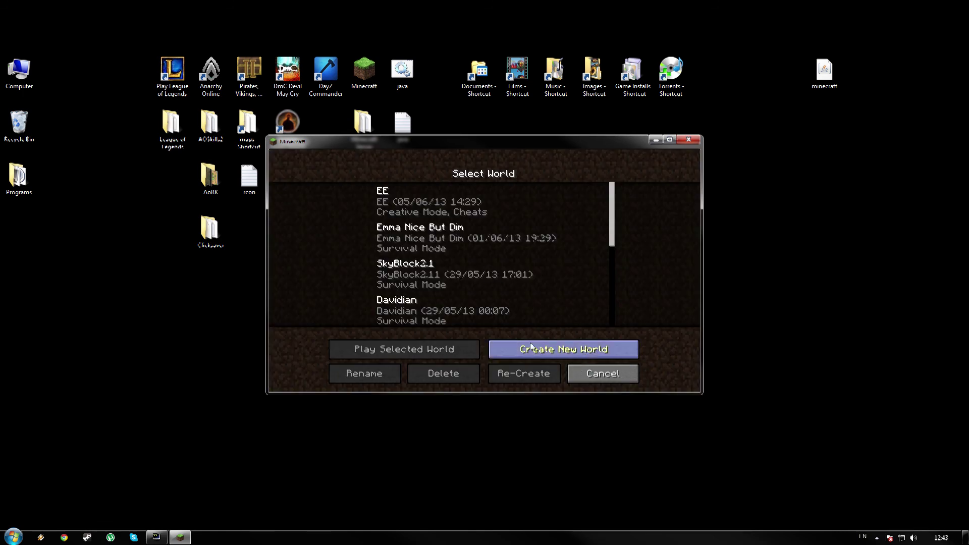
pyautogui.click(423, 200)
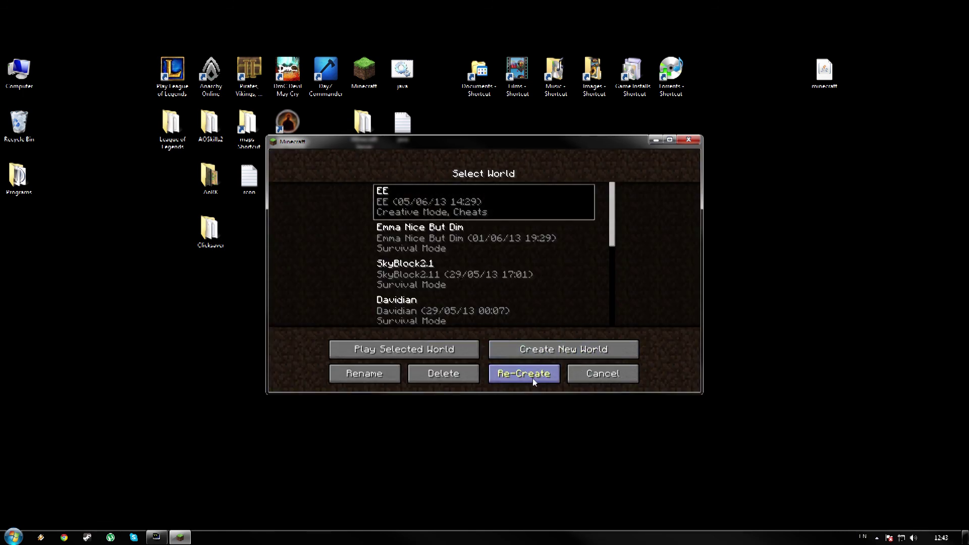
pyautogui.click(440, 376)
pyautogui.click(435, 304)
# Create a new singleplayer world in Creative mode, keeping the default name New World.
pyautogui.click(527, 347)
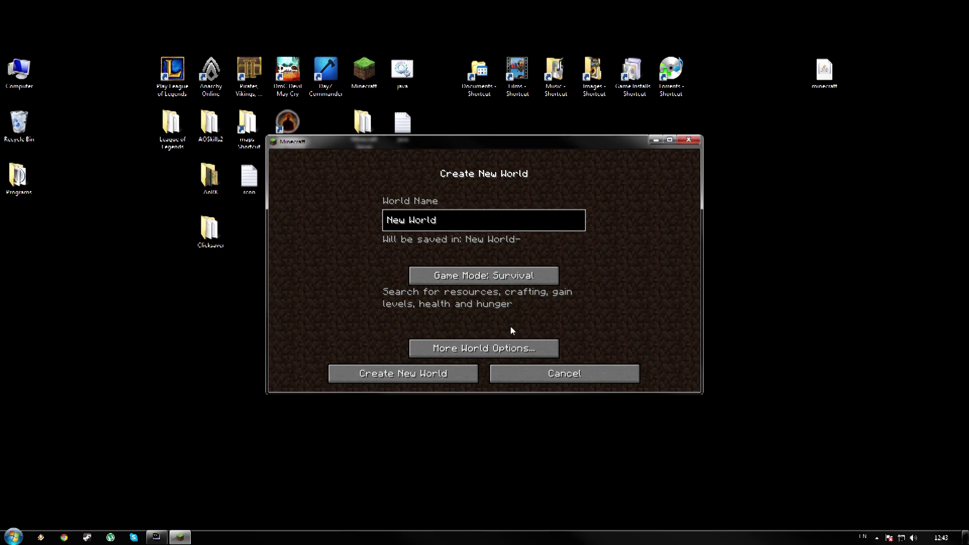
pyautogui.click(485, 275)
pyautogui.click(486, 275)
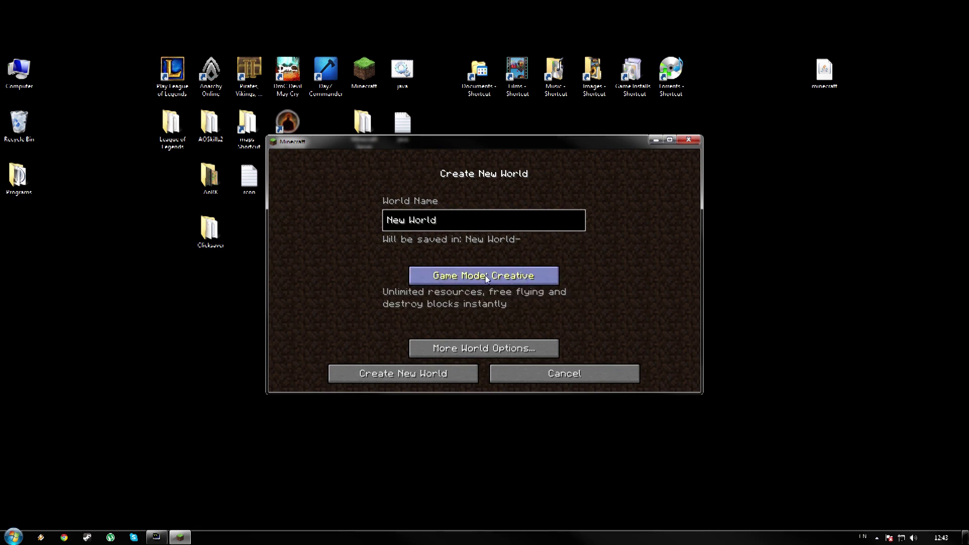
pyautogui.click(445, 376)
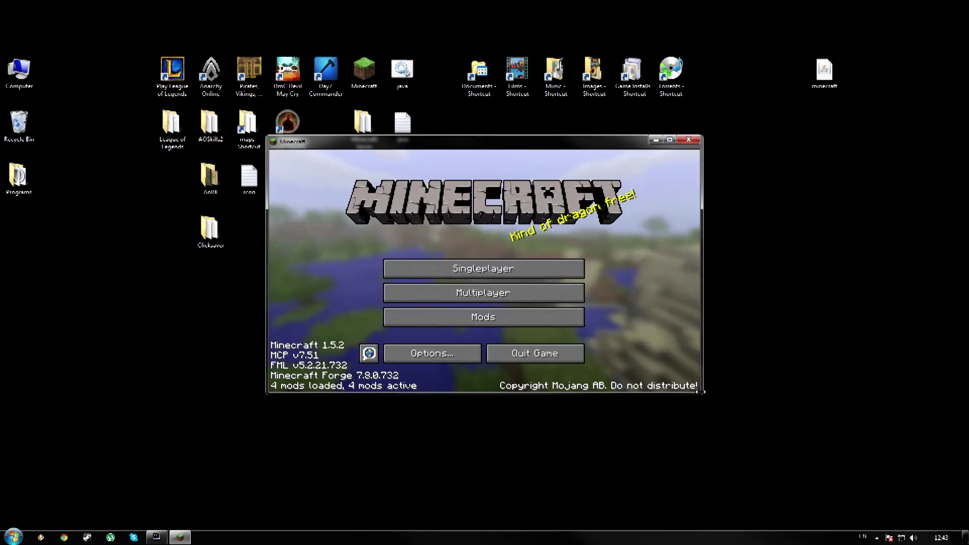
# Open the creative inventory in the new world and show the Equivalent Exchange 3 items on its second page.
pyautogui.press('w')
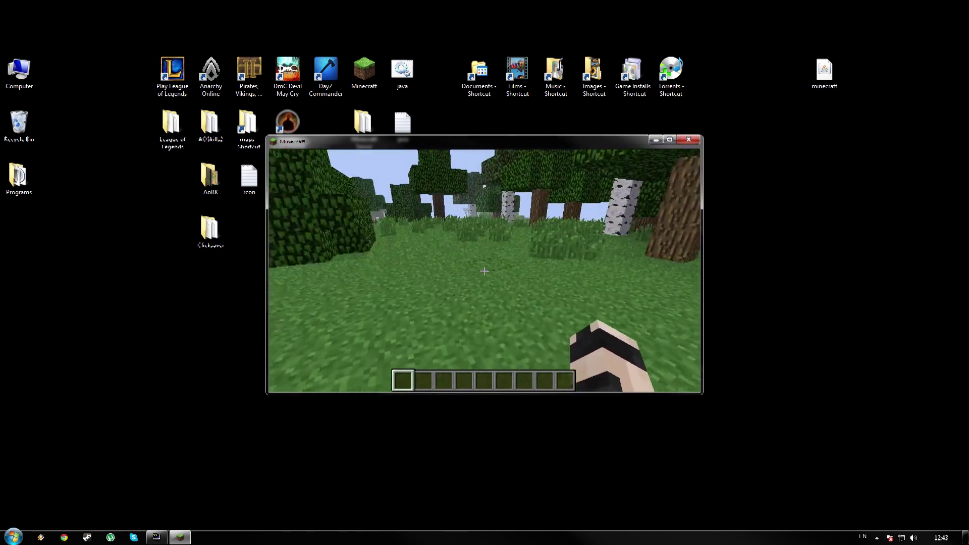
pyautogui.press('e')
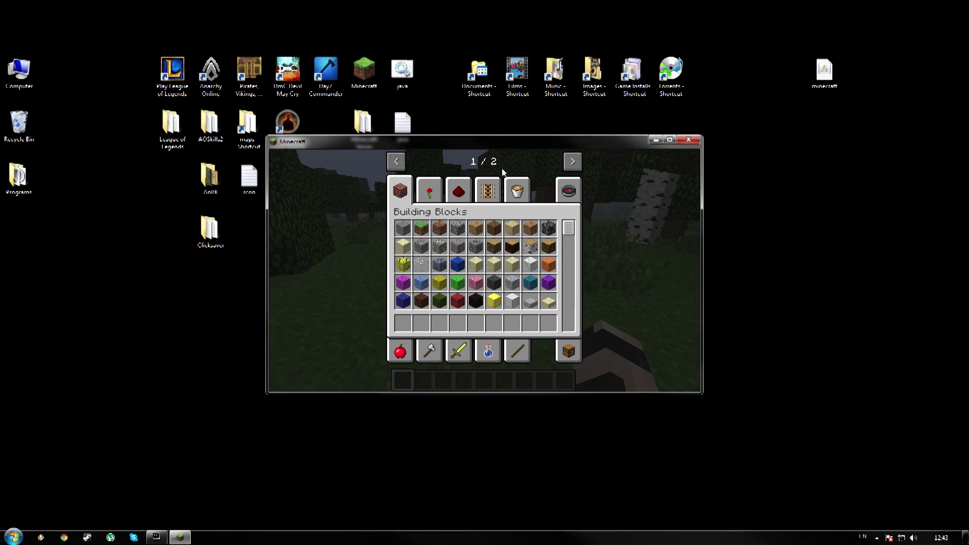
pyautogui.click(572, 161)
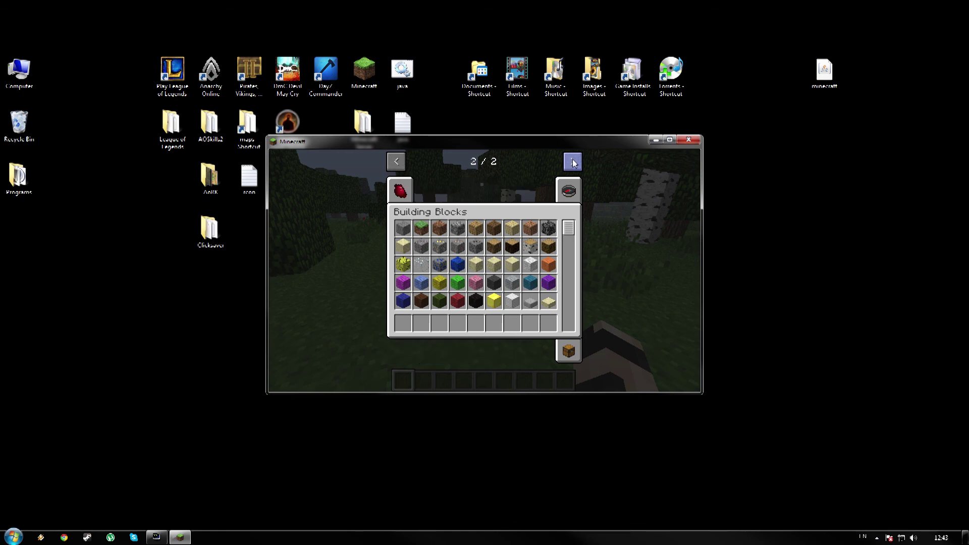
pyautogui.click(399, 191)
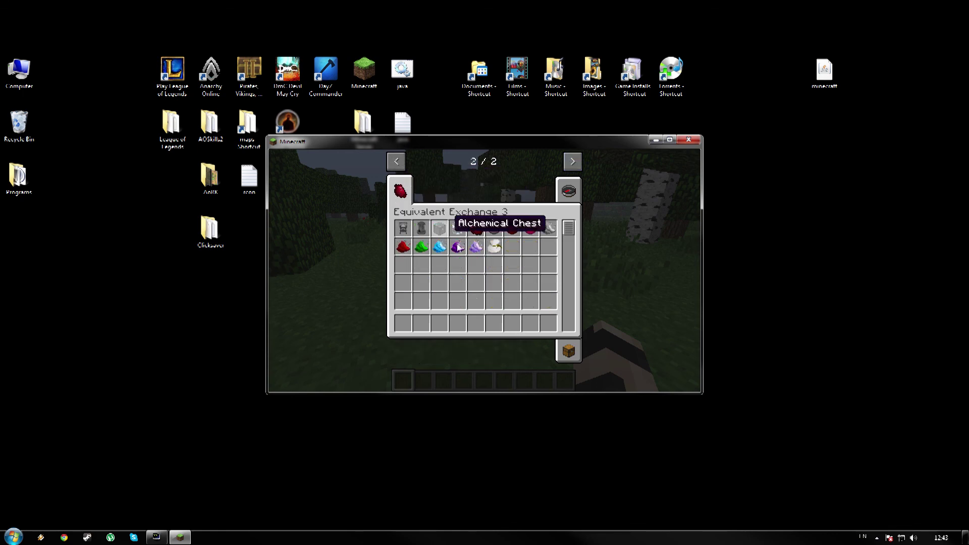
# Put the Alchemical Chest in the fifth hotbar slot and the Calcinator in the first.
pyautogui.click(440, 228)
pyautogui.click(476, 325)
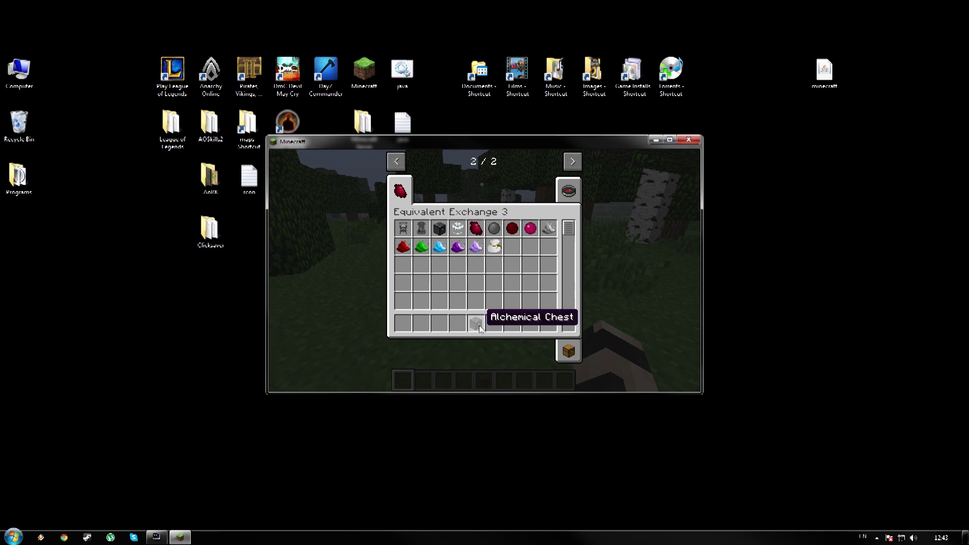
pyautogui.click(403, 228)
pyautogui.click(403, 323)
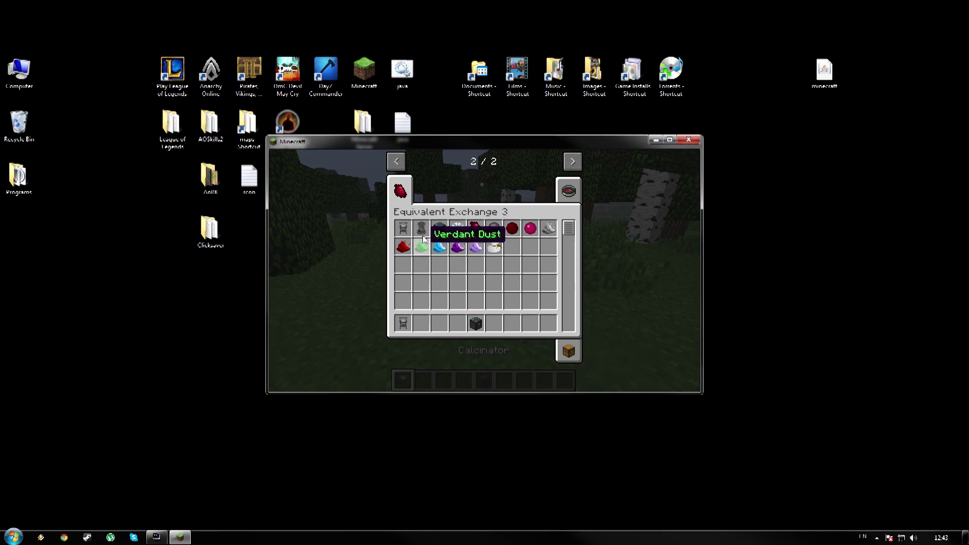
# Put the Aludel in the second hotbar slot and the Glass Bell in the third.
pyautogui.click(421, 228)
pyautogui.click(422, 322)
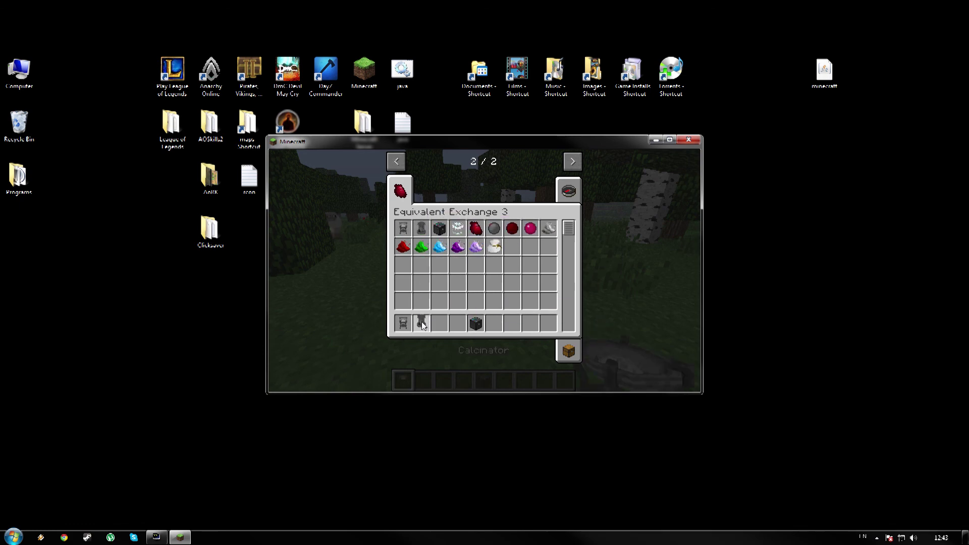
pyautogui.click(457, 228)
pyautogui.click(446, 330)
# Put the Philosopher's Stone in the fourth hotbar slot and close the creative inventory.
pyautogui.click(530, 228)
pyautogui.click(522, 272)
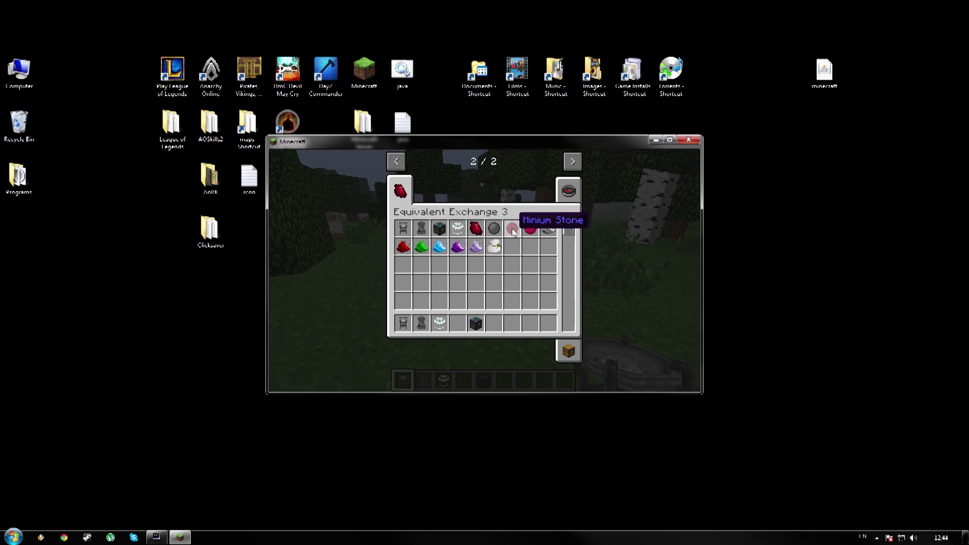
pyautogui.click(530, 228)
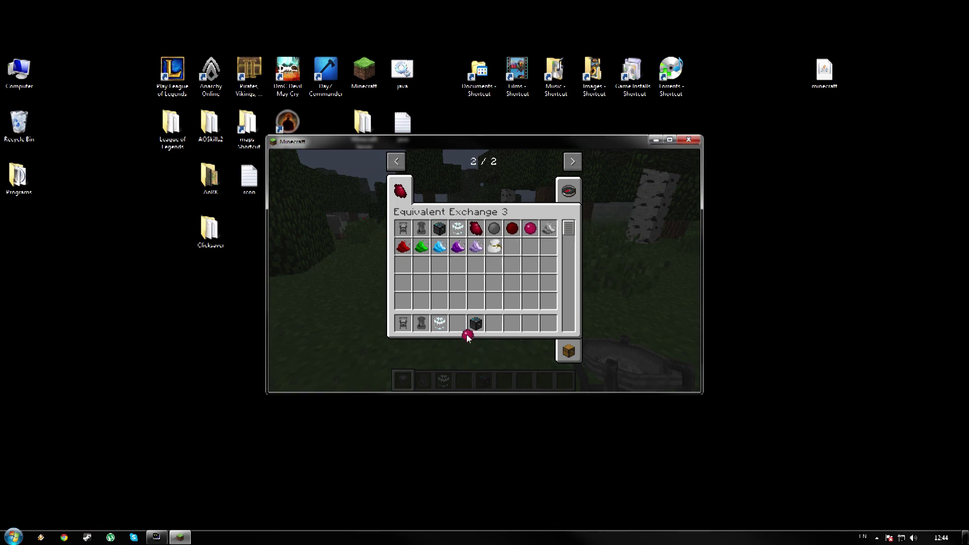
pyautogui.click(459, 325)
pyautogui.press('e')
# Use the Philosopher's Stone on the grass to transmute a patch of blocks into sand.
pyautogui.scroll(-4, 485, 271)
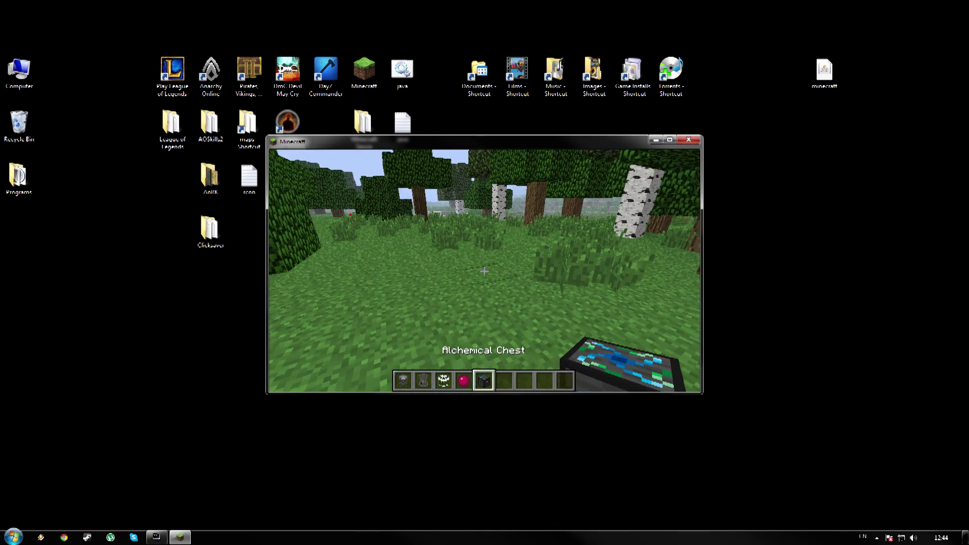
pyautogui.scroll(1, 484, 270)
pyautogui.rightClick(483, 271)
pyautogui.rightClick(483, 271)
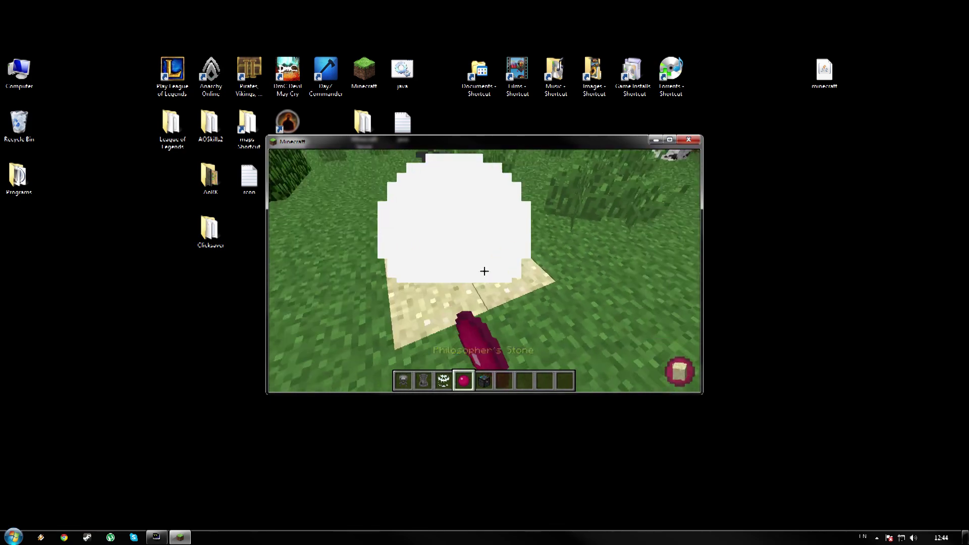
pyautogui.rightClick(483, 272)
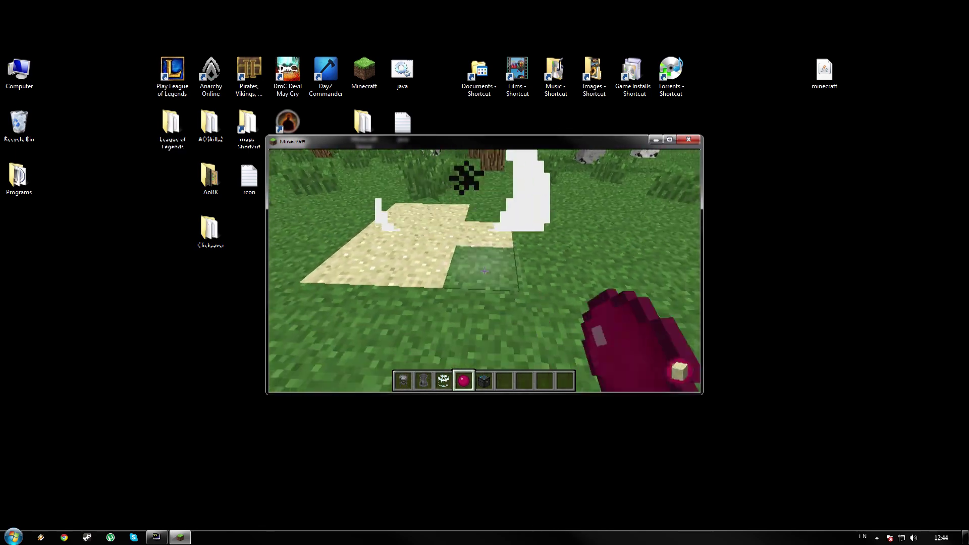
# Place the Aludel, the Glass Bell and the Calcinator side by side on the grass along the sand patch.
pyautogui.scroll(2, 485, 271)
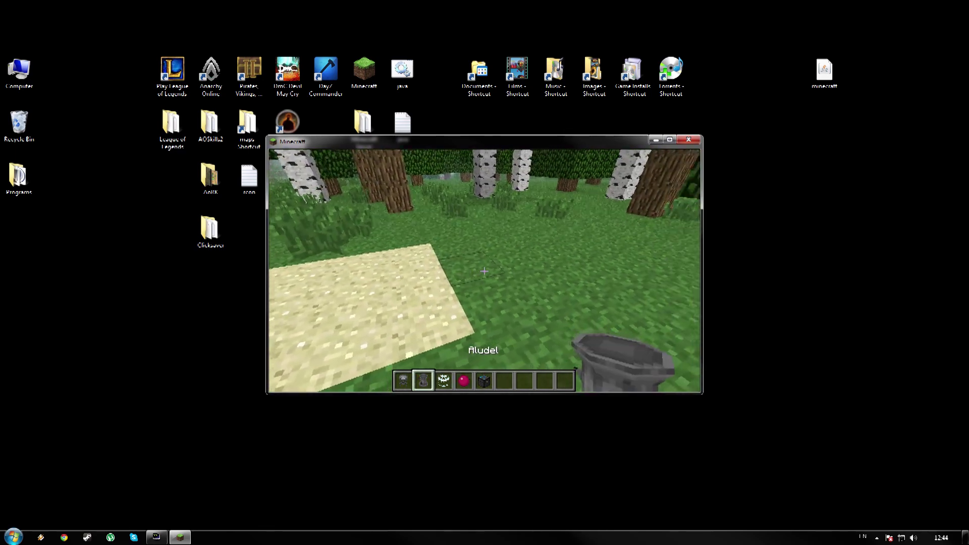
pyautogui.rightClick(484, 271)
pyautogui.scroll(-1, 484, 271)
pyautogui.rightClick(485, 271)
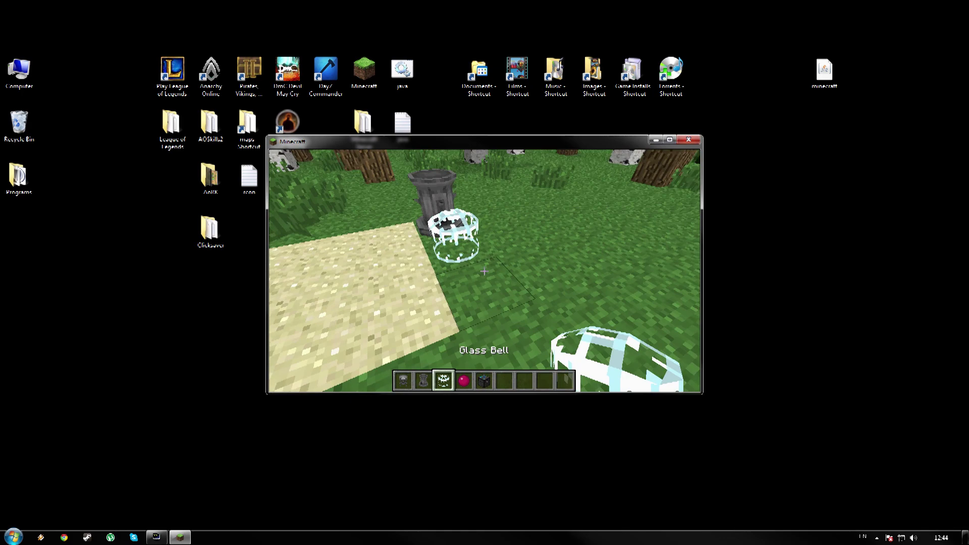
pyautogui.scroll(1, 485, 271)
pyautogui.rightClick(484, 271)
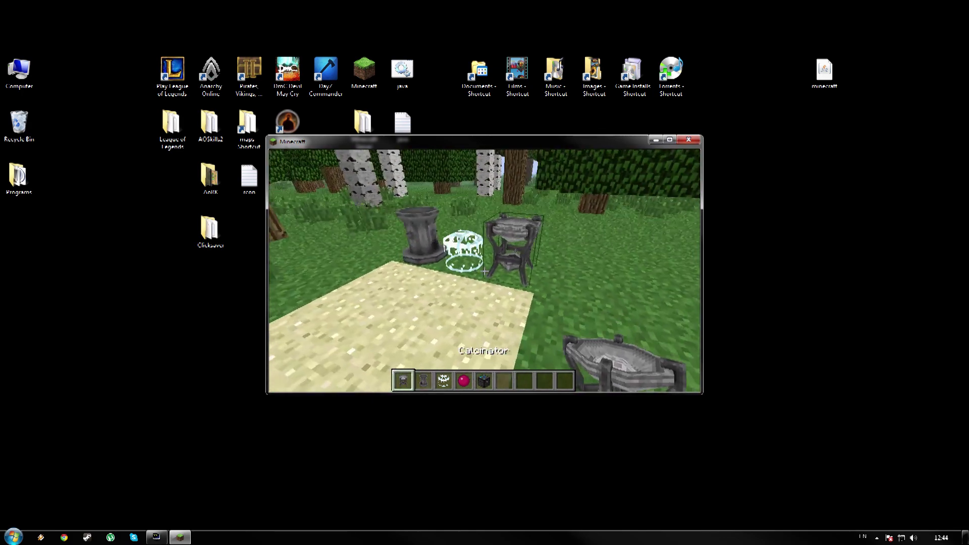
# Transmute grass around the placed mod blocks with the Philosopher's Stone, making a sand border around the sand patch.
pyautogui.scroll(-2, 485, 271)
pyautogui.rightClick(484, 271)
pyautogui.scroll(-1, 485, 271)
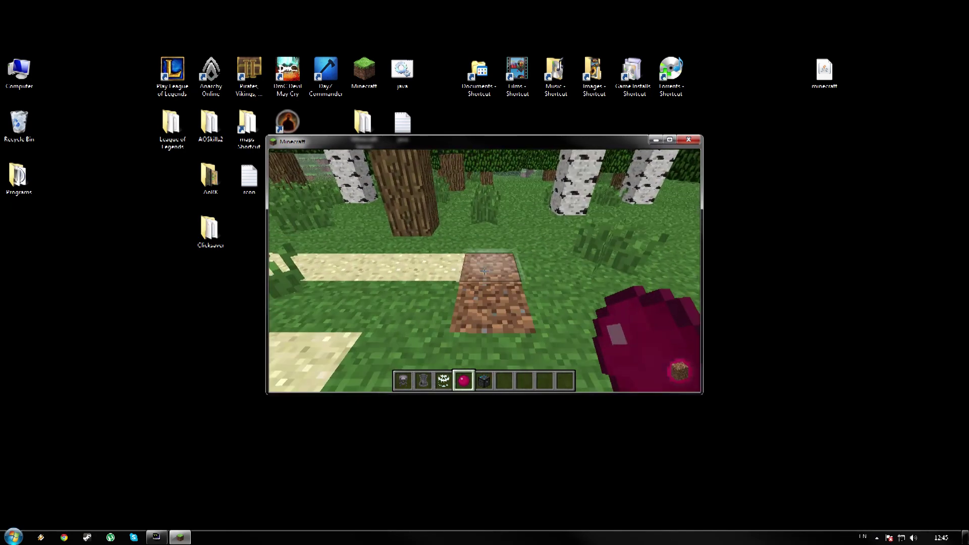
pyautogui.press('a')
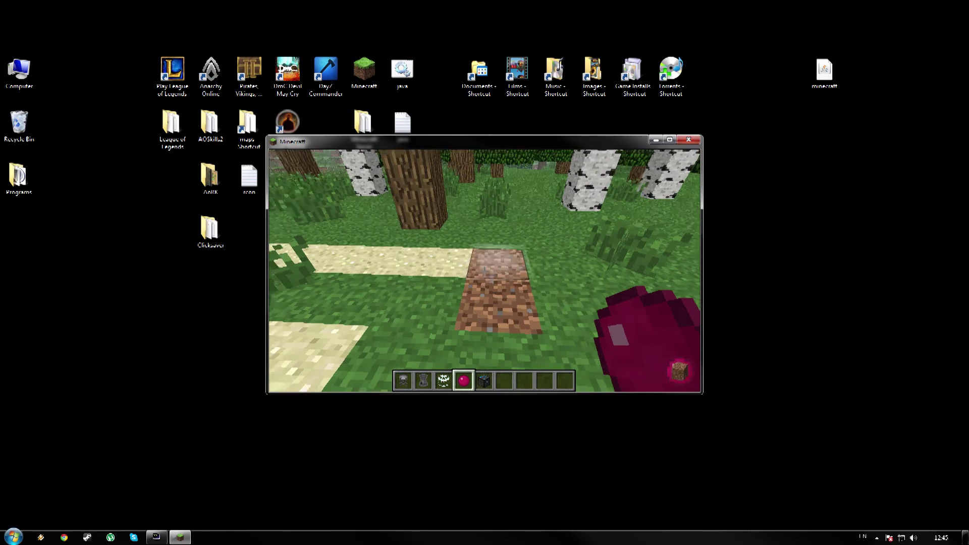
pyautogui.press('w')
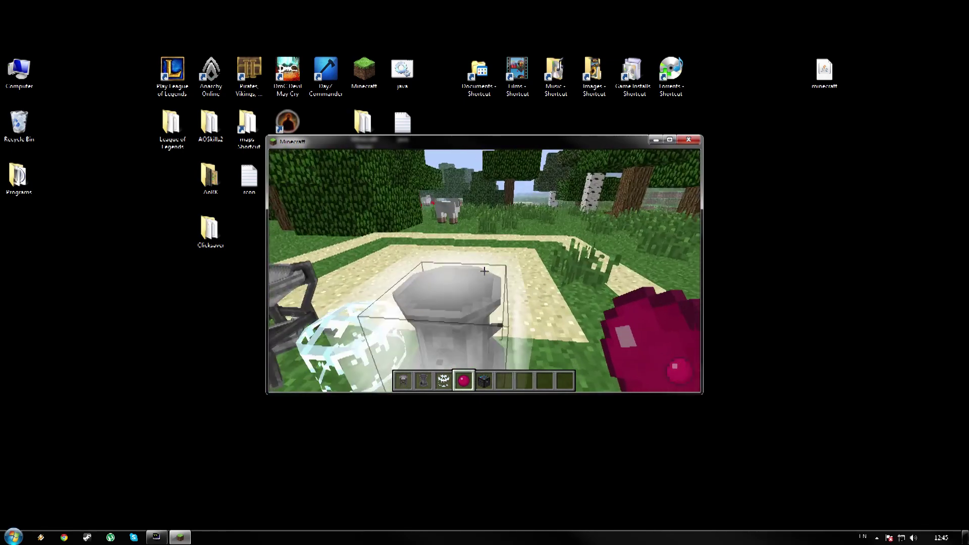
pyautogui.press('w')
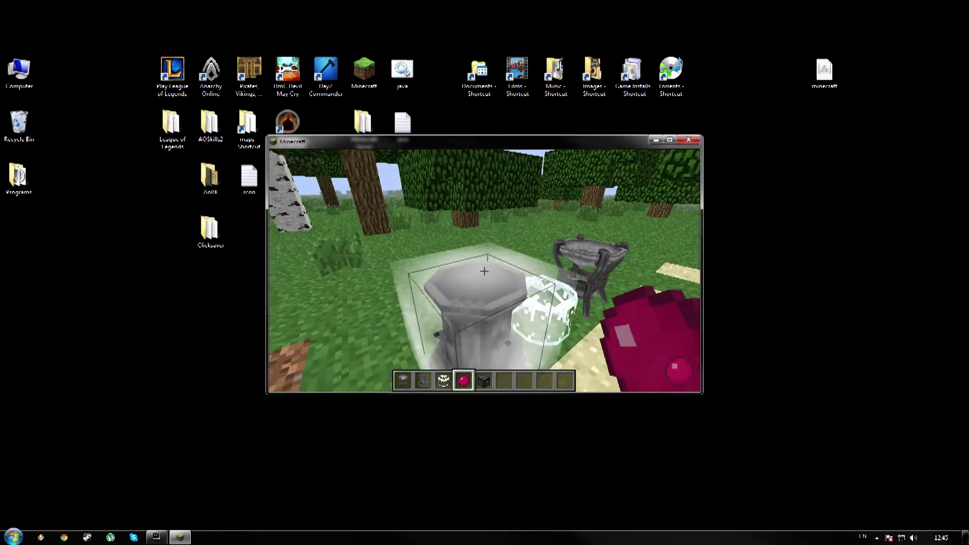
pyautogui.press('w')
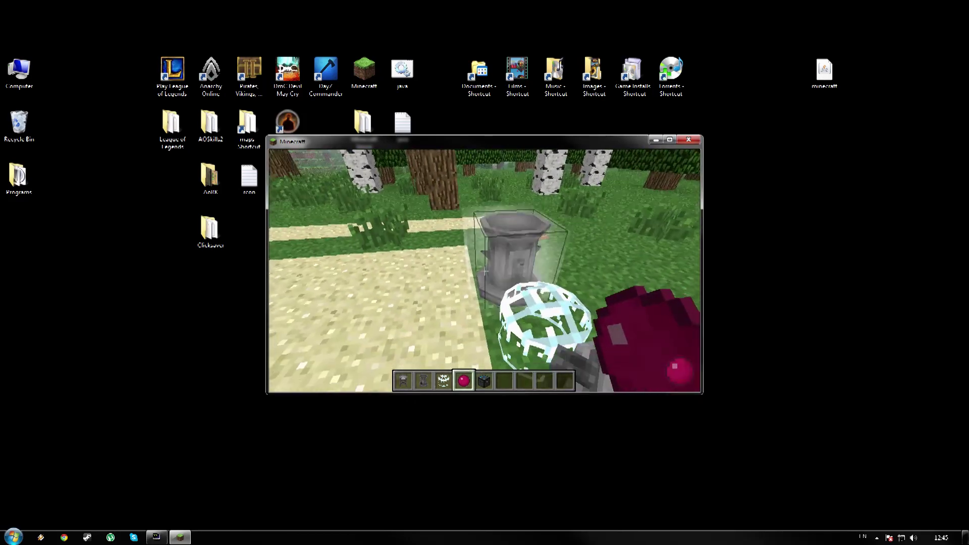
pyautogui.press('s')
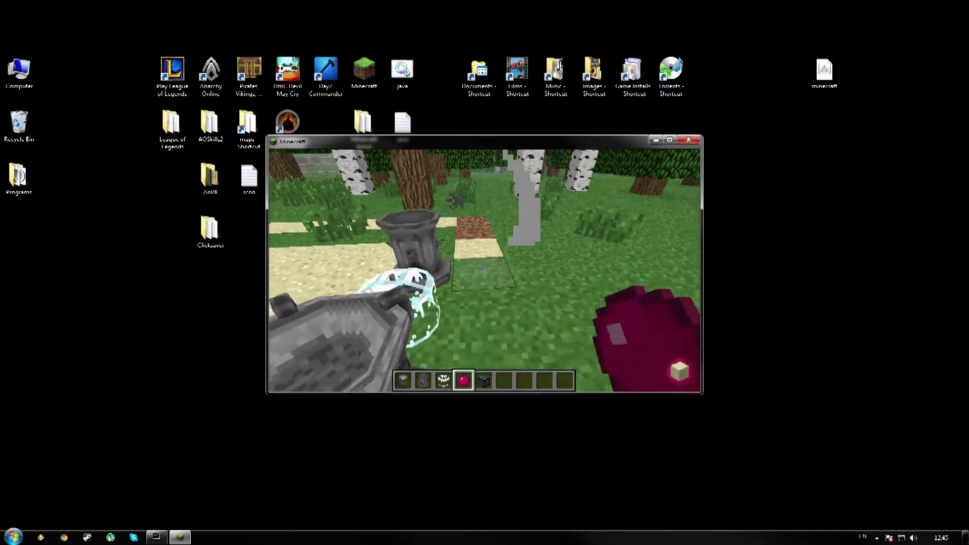
pyautogui.press('w')
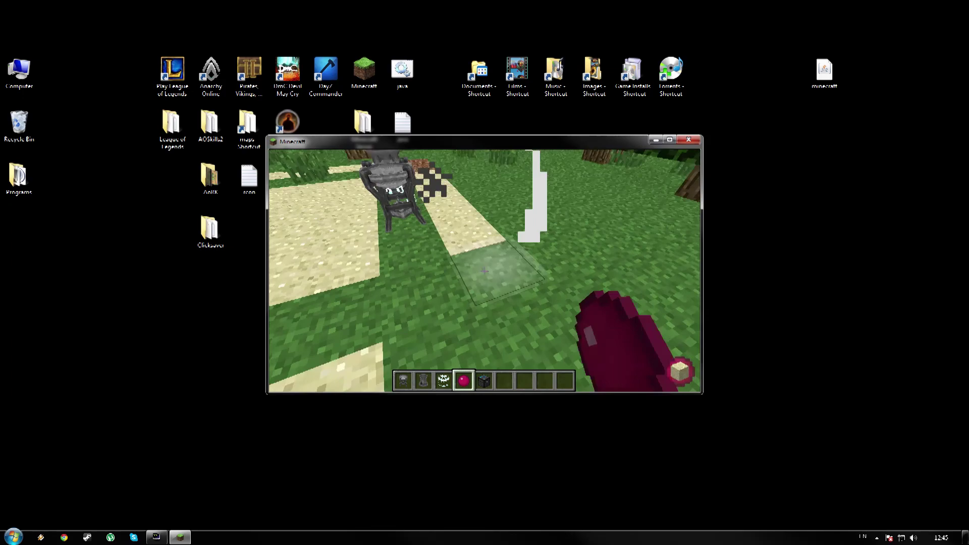
pyautogui.press('w')
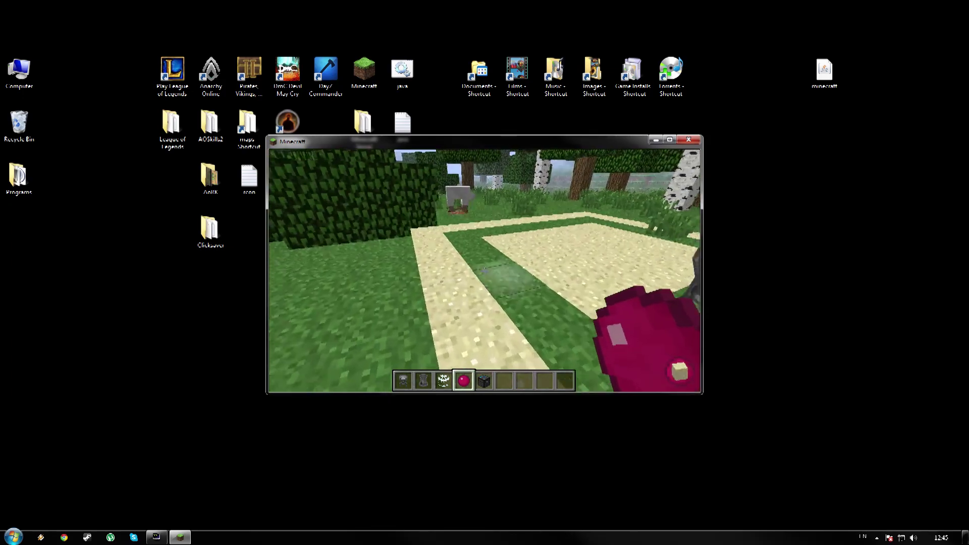
pyautogui.press('w')
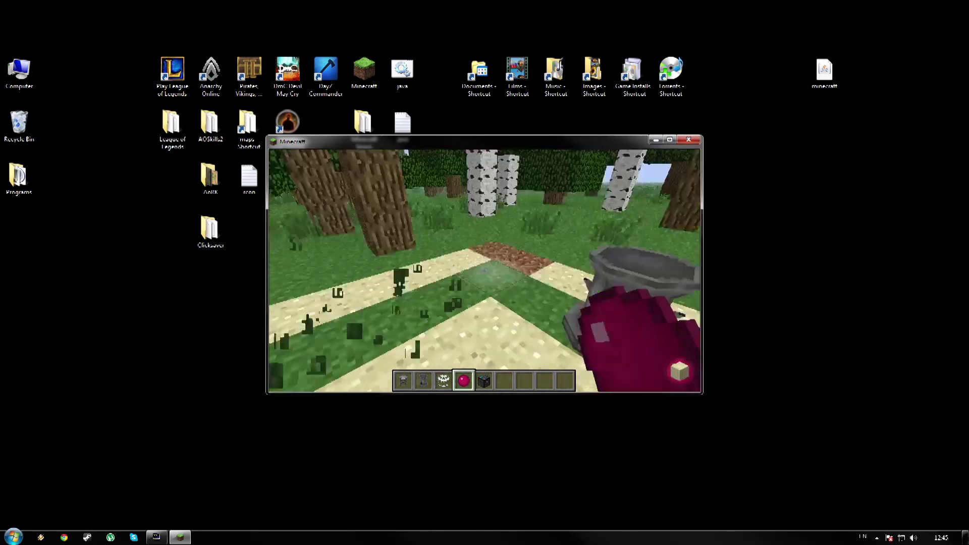
# Switch to the empty sixth hotbar slot and look over the placed Aludel, Glass Bell and Calcinator.
pyautogui.press('w')
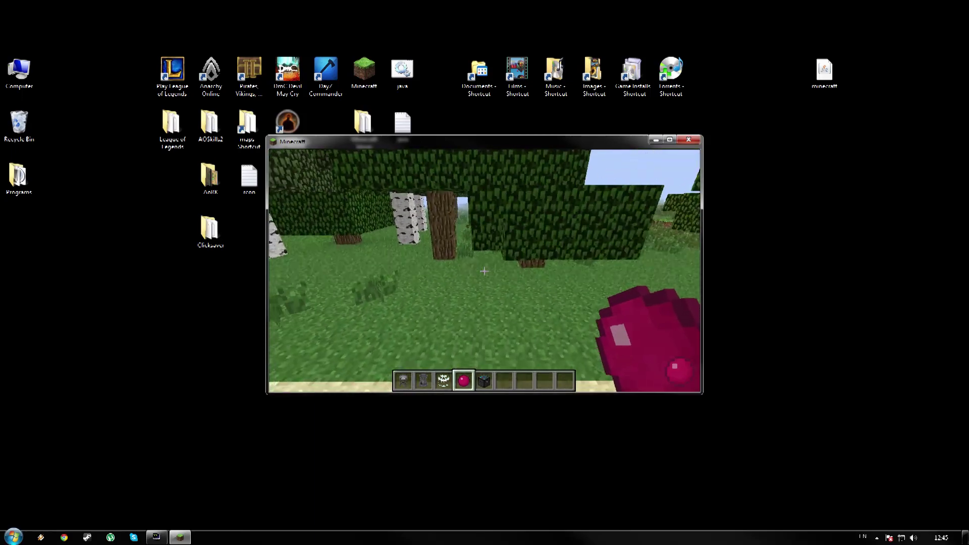
pyautogui.press('s')
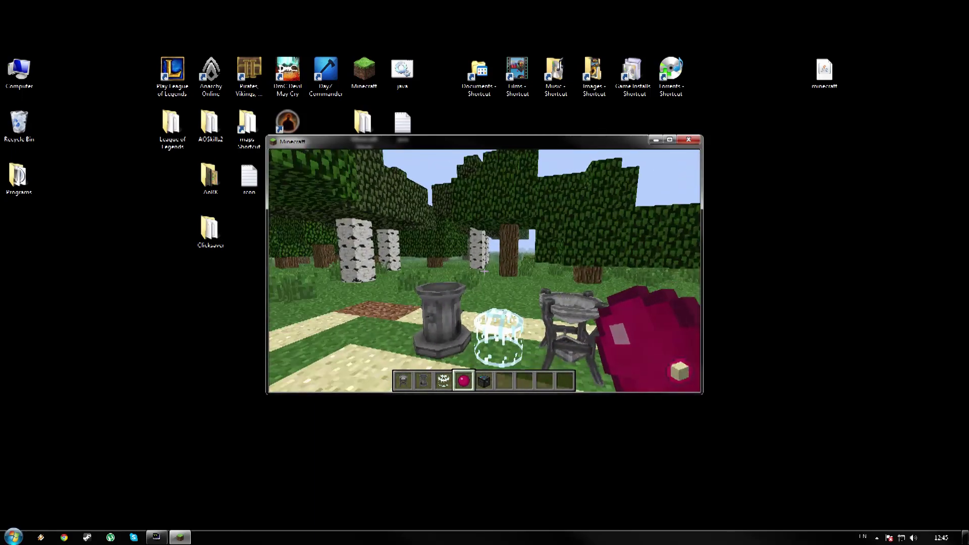
pyautogui.press('w')
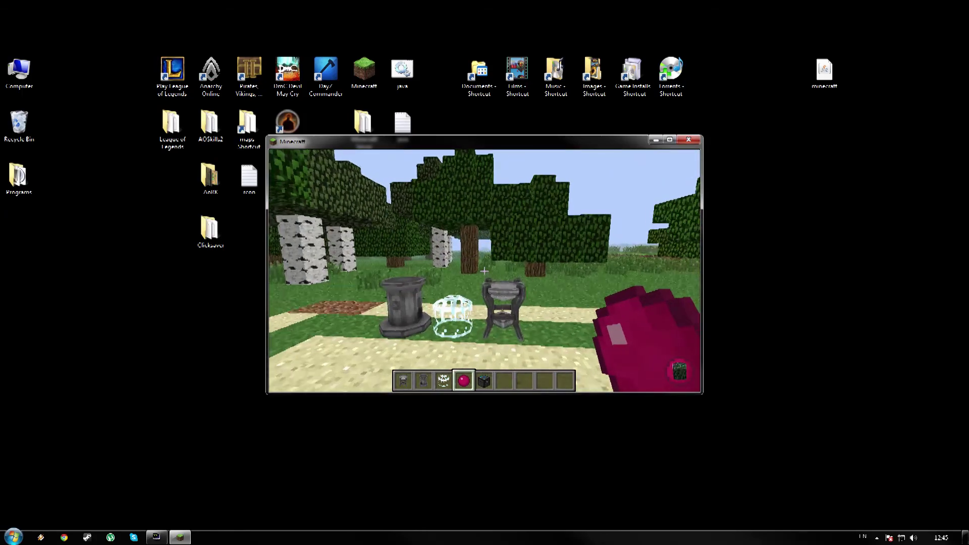
pyautogui.scroll(-2, 484, 271)
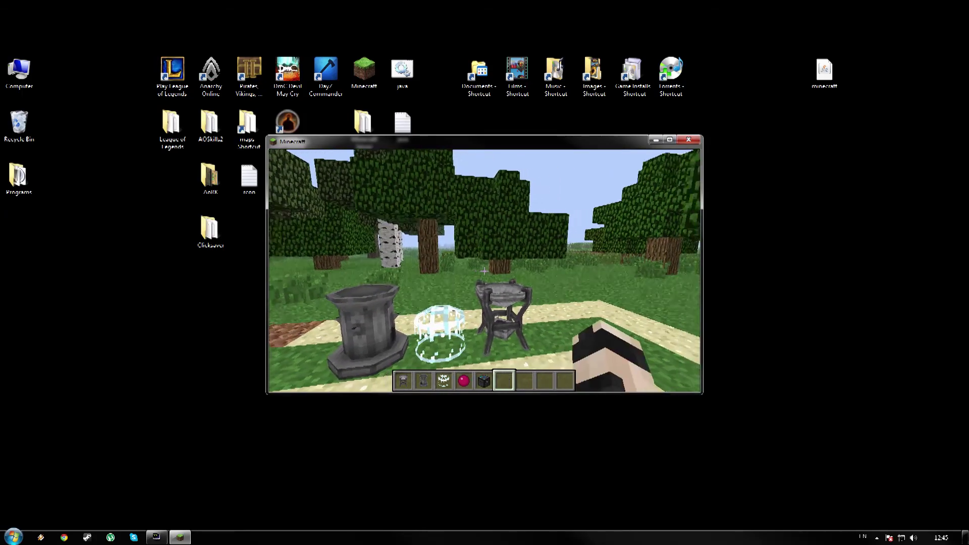
pyautogui.press('w')
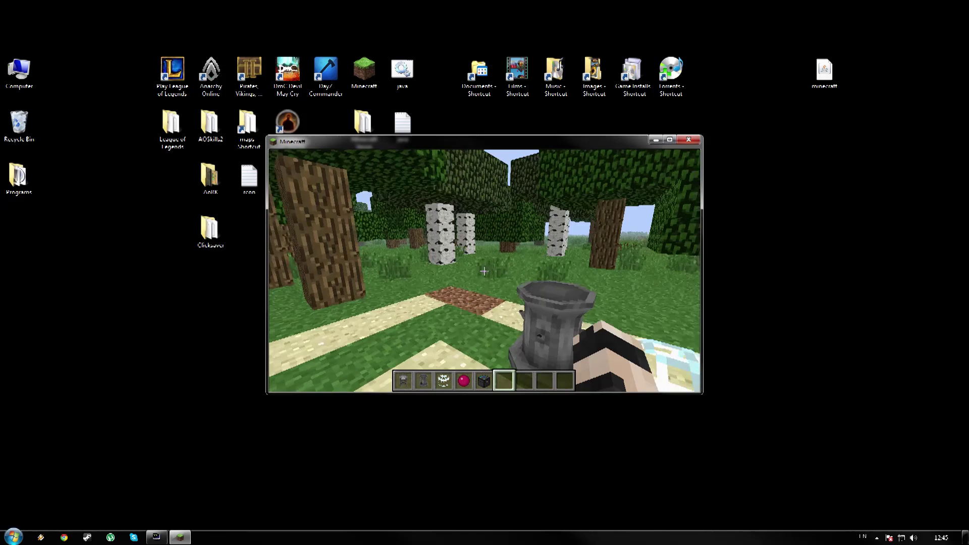